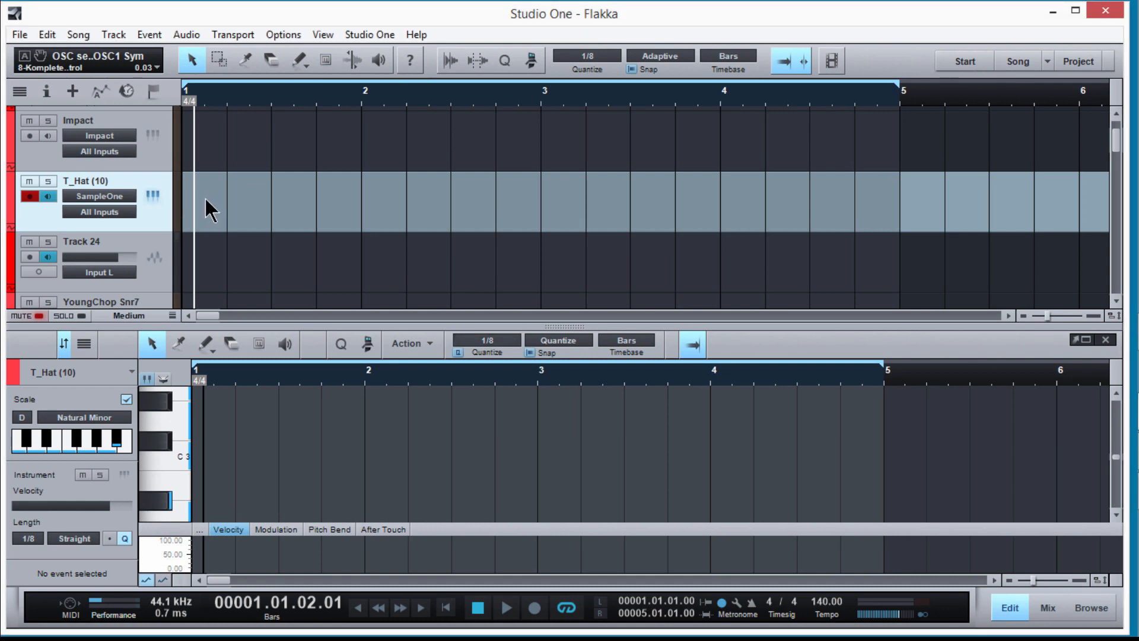
- In the T_Hat (10) track's SampleOne instrument, use monophonic mode and set the amp envelope release to 1024.0 s
{"action": "left_click", "coordinate": [156, 193]}
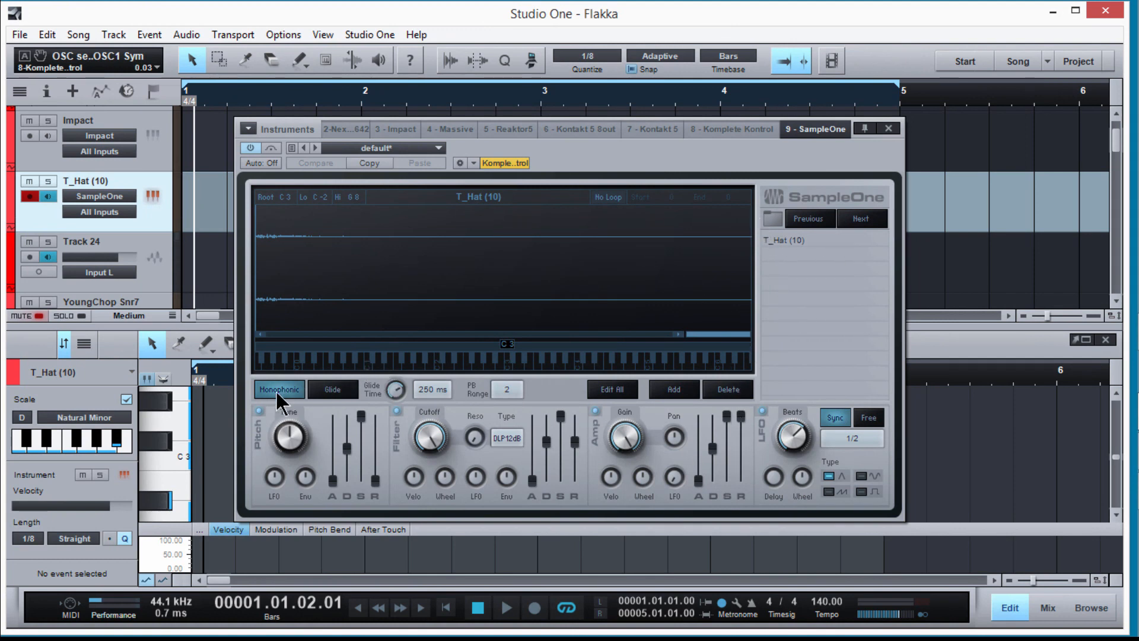
{"action": "left_click", "coordinate": [802, 240]}
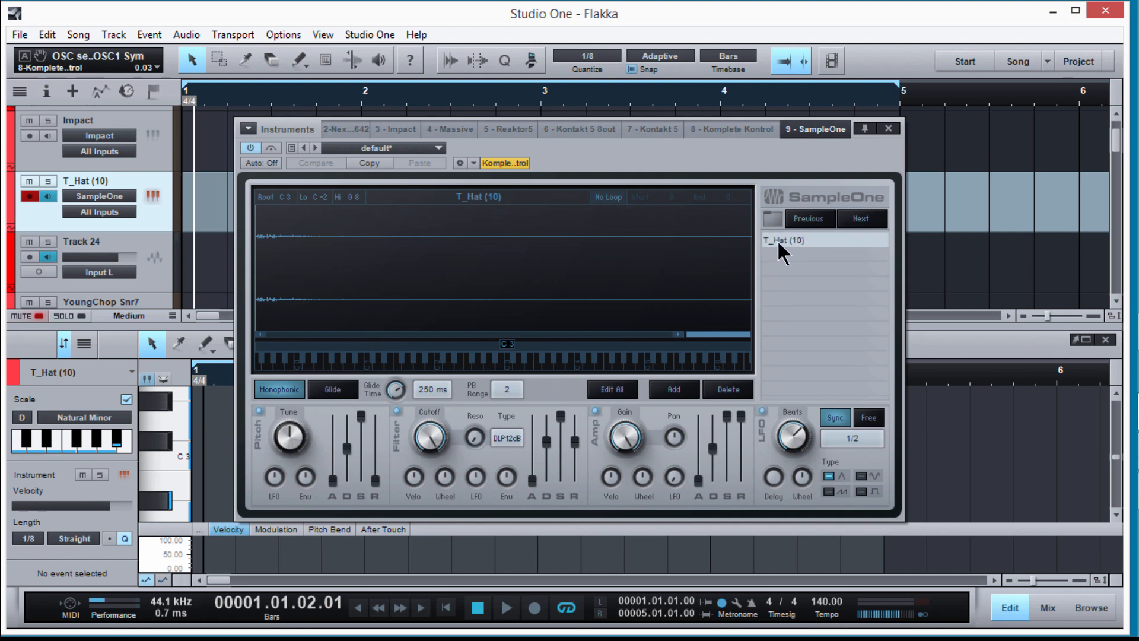
{"action": "left_click", "coordinate": [175, 460]}
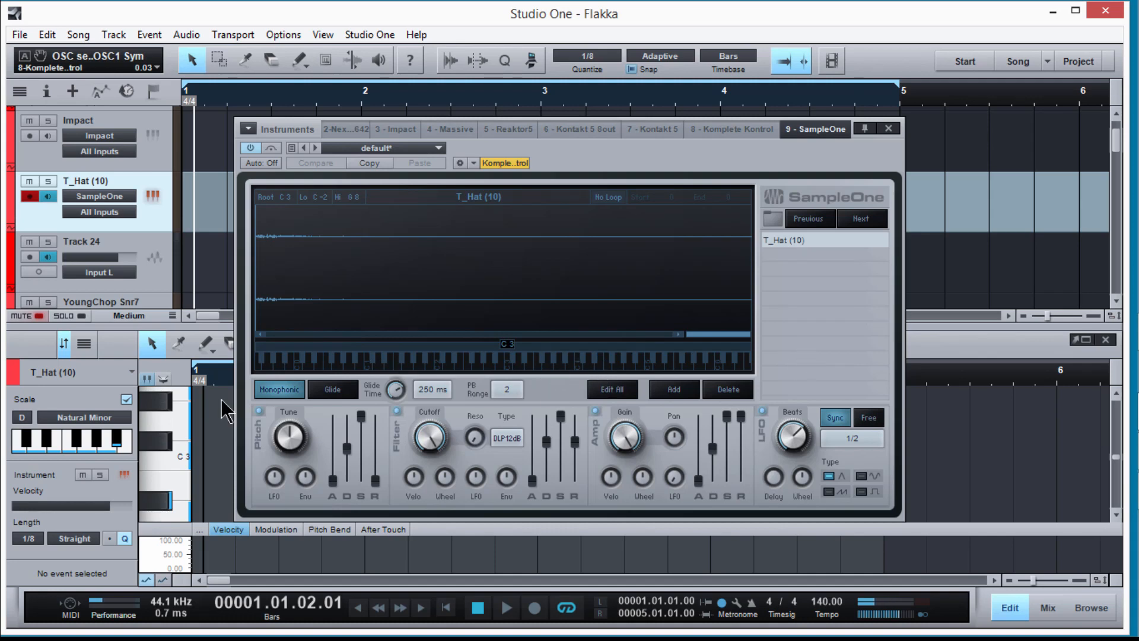
{"action": "left_click", "coordinate": [296, 389]}
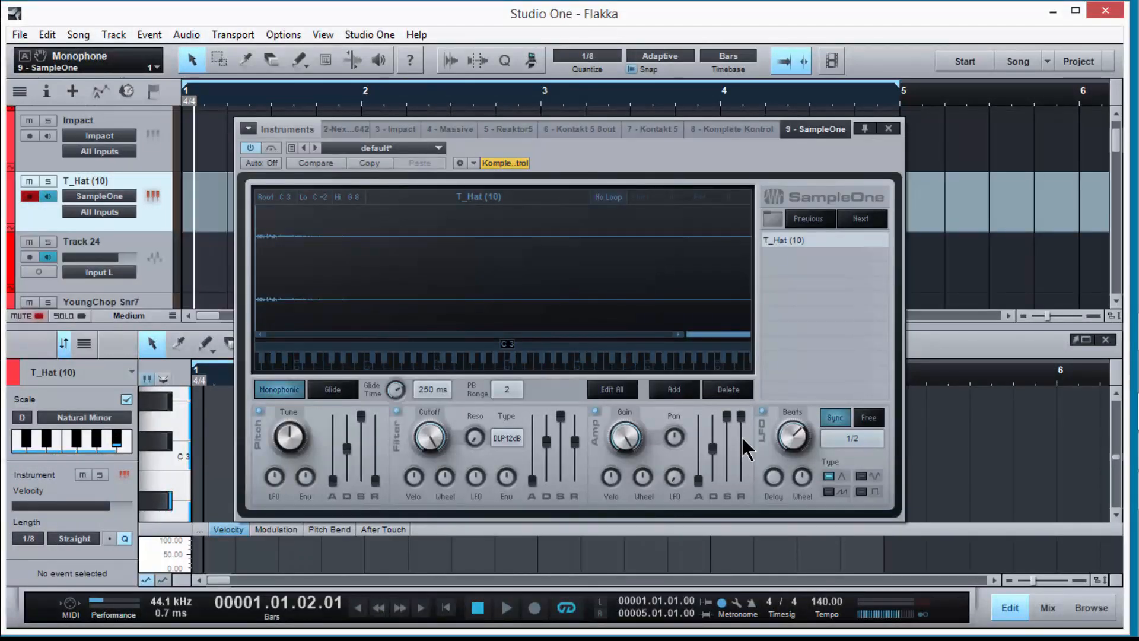
{"action": "mouse_move", "coordinate": [742, 419]}
{"action": "left_mouse_down"}
{"action": "mouse_move", "coordinate": [743, 500]}
{"action": "mouse_move", "coordinate": [738, 398]}
{"action": "left_mouse_up"}
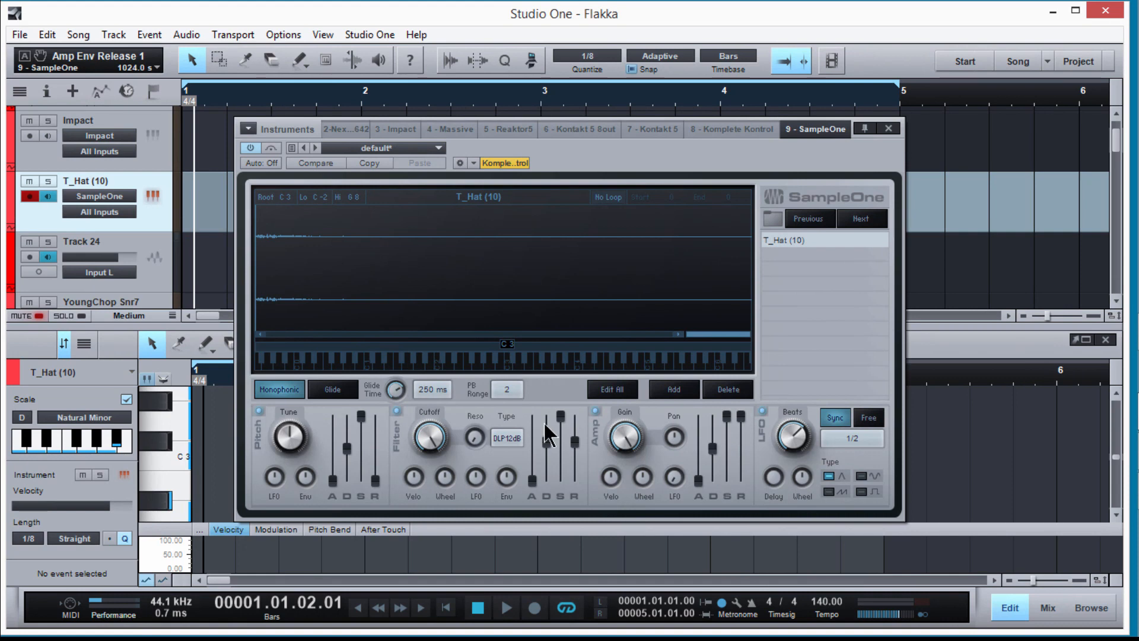
{"action": "left_click", "coordinate": [890, 128]}
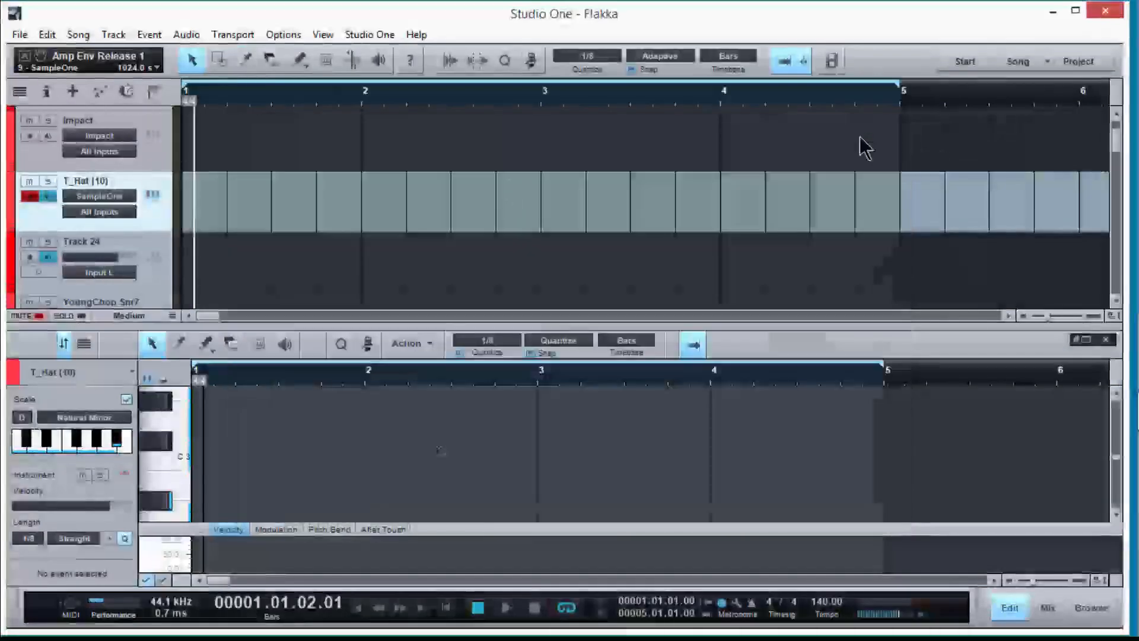
- Create a four-bar event on the T_Hat (10) track and draw a one-bar C 3 note at its start
{"action": "double_click", "coordinate": [185, 204]}
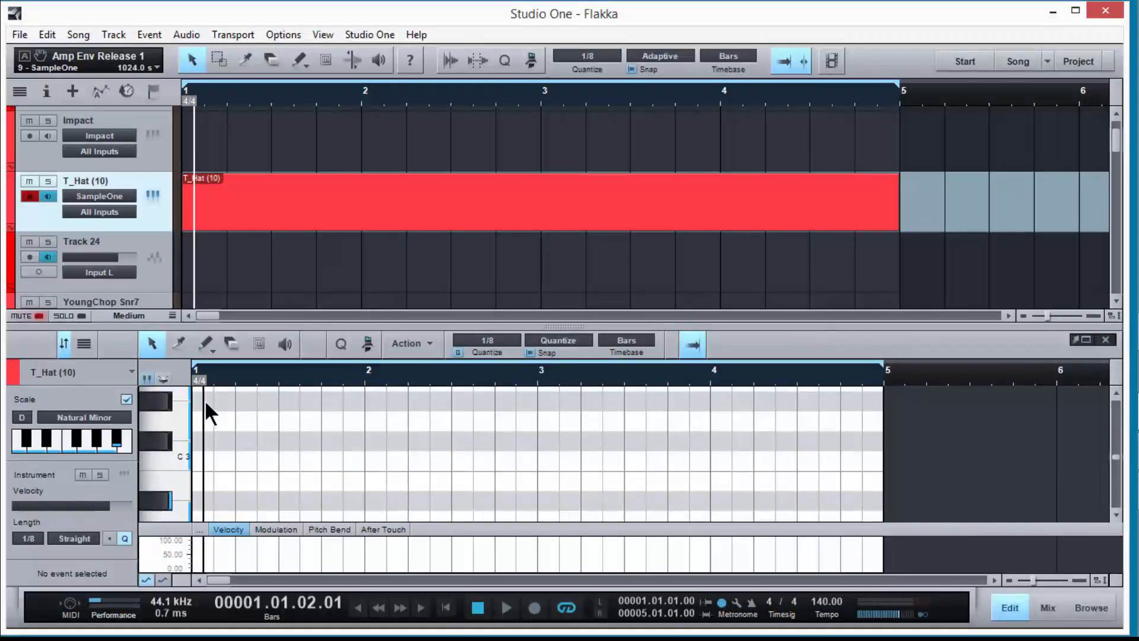
{"action": "left_click", "coordinate": [200, 461]}
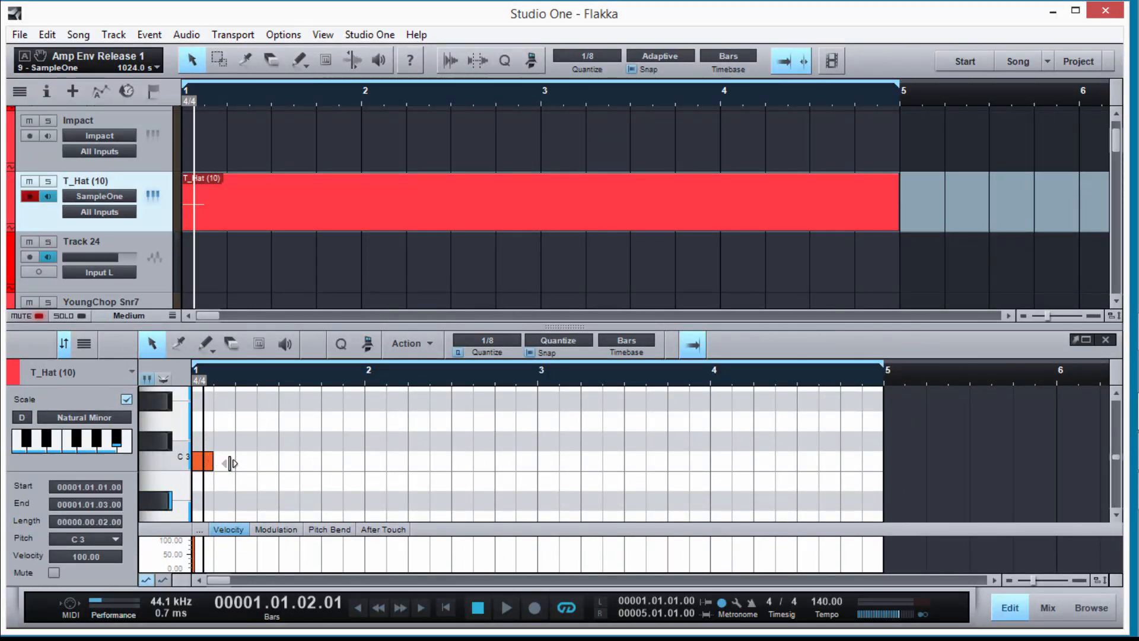
{"action": "left_click_drag", "start_coordinate": [229, 463], "coordinate": [365, 469]}
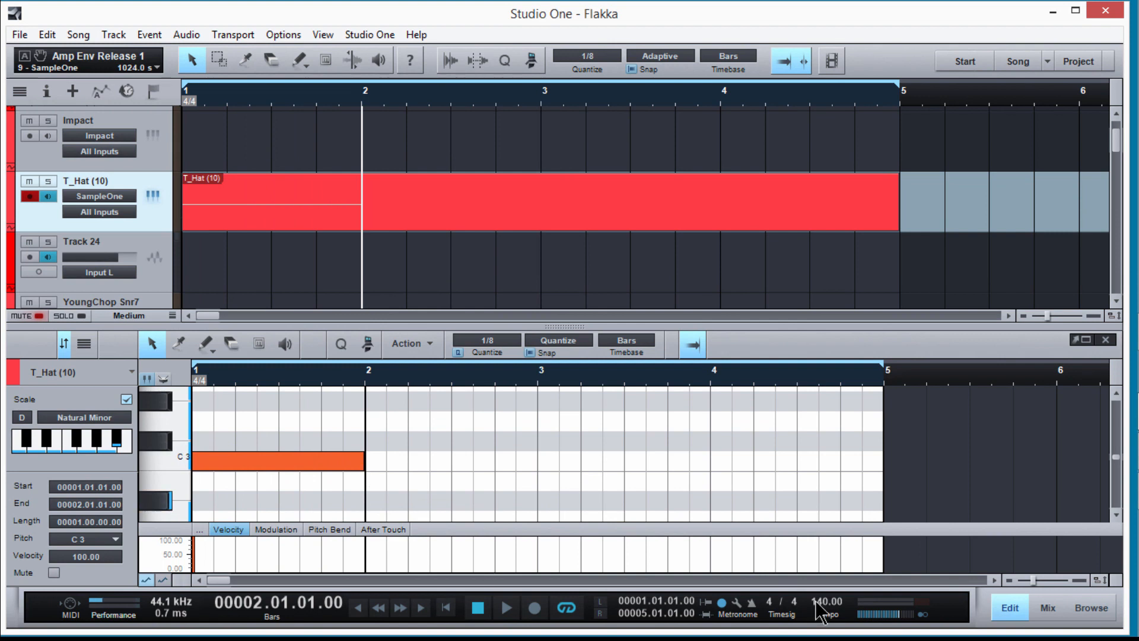
- Split the one-bar C 3 note at the 1/8 grid and play back the hats from the start
{"action": "right_click", "coordinate": [285, 458]}
{"action": "mouse_move", "coordinate": [291, 451]}
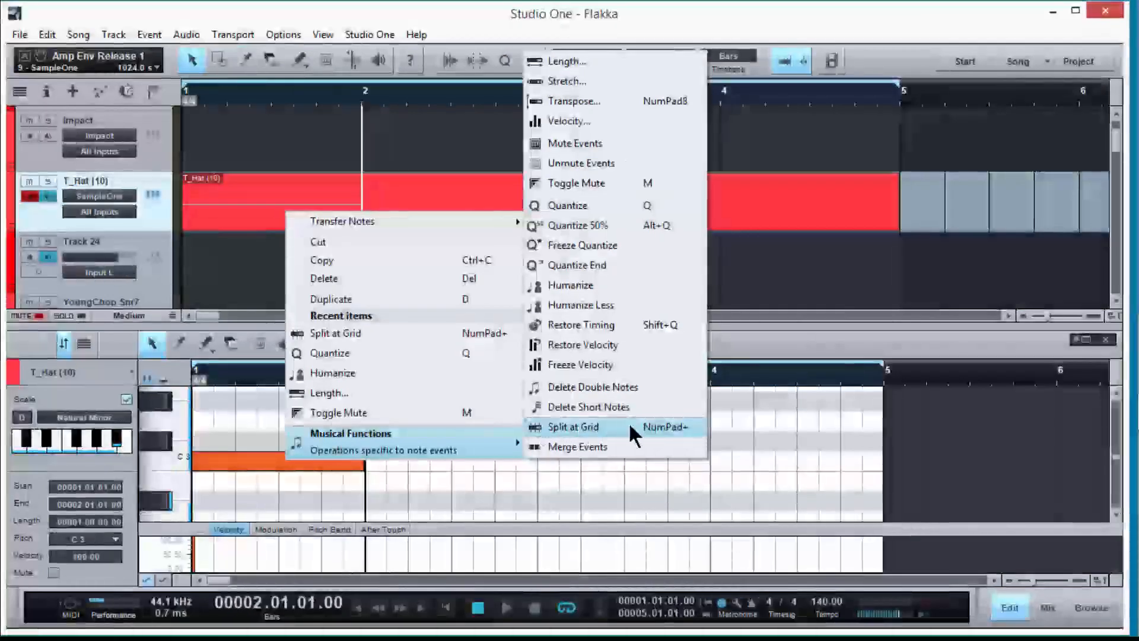
{"action": "left_click", "coordinate": [575, 425]}
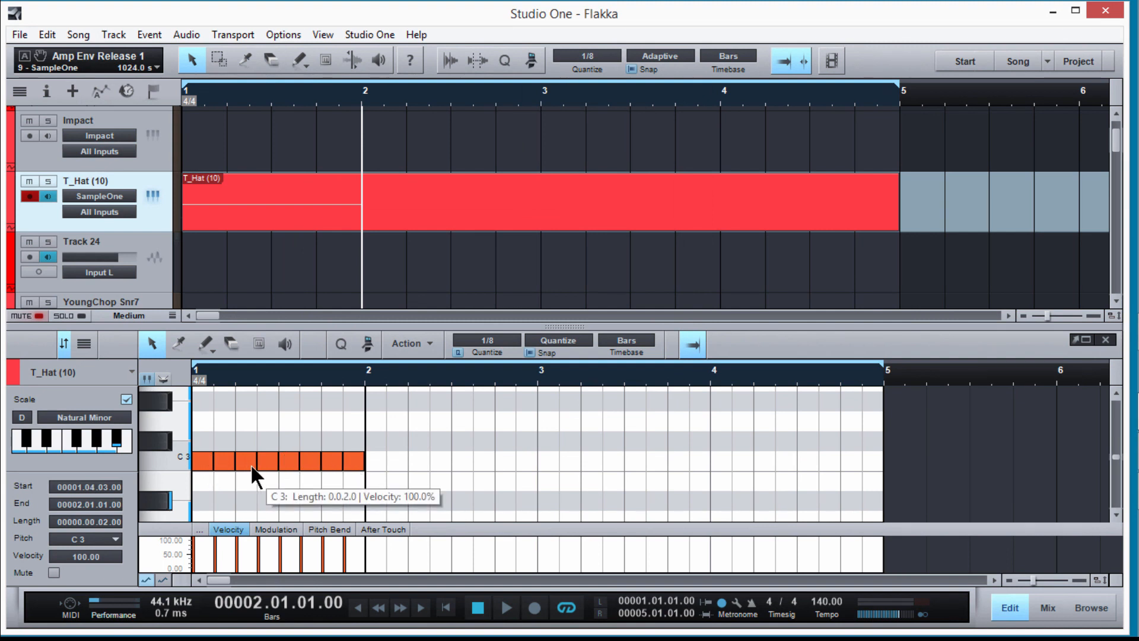
{"action": "key", "text": "comma"}
{"action": "key", "text": "space"}
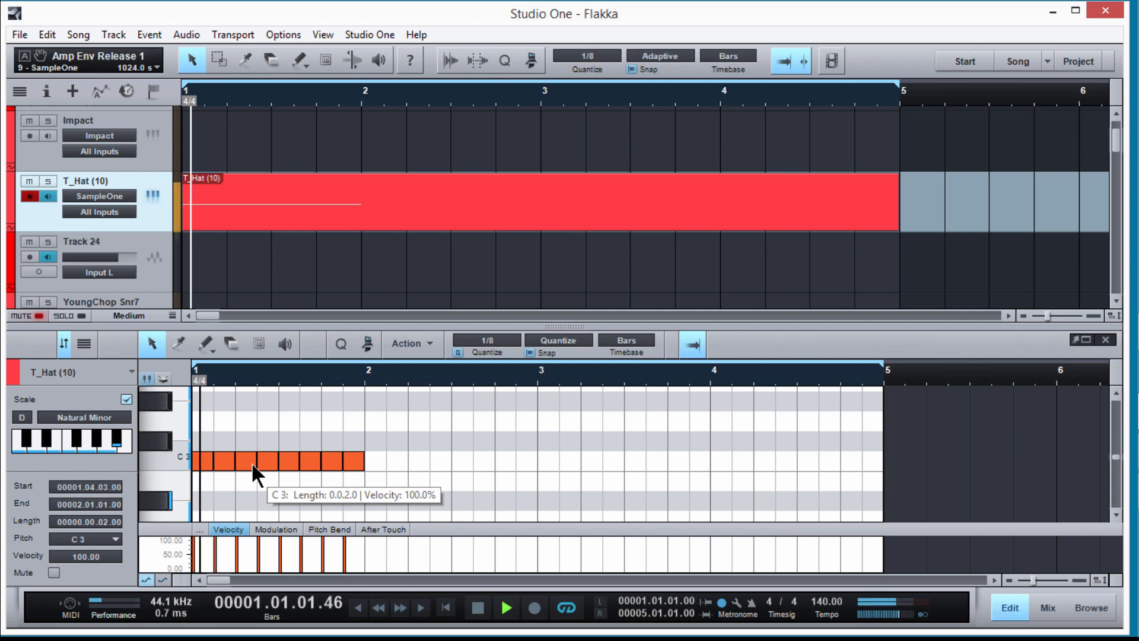
{"action": "key", "text": "space"}
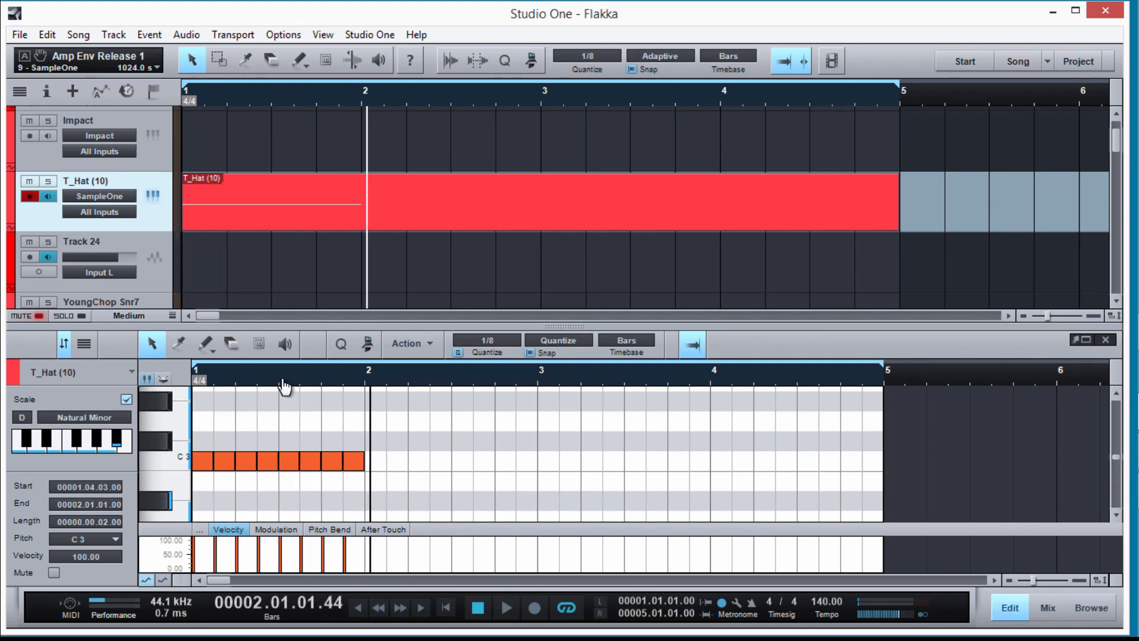
- Set the quantize value to 1/32 triplet, split the fourth eighth note of bar 1 at that grid, and play it back
{"action": "left_click_drag", "start_coordinate": [285, 381], "coordinate": [279, 414]}
{"action": "left_click", "coordinate": [199, 580]}
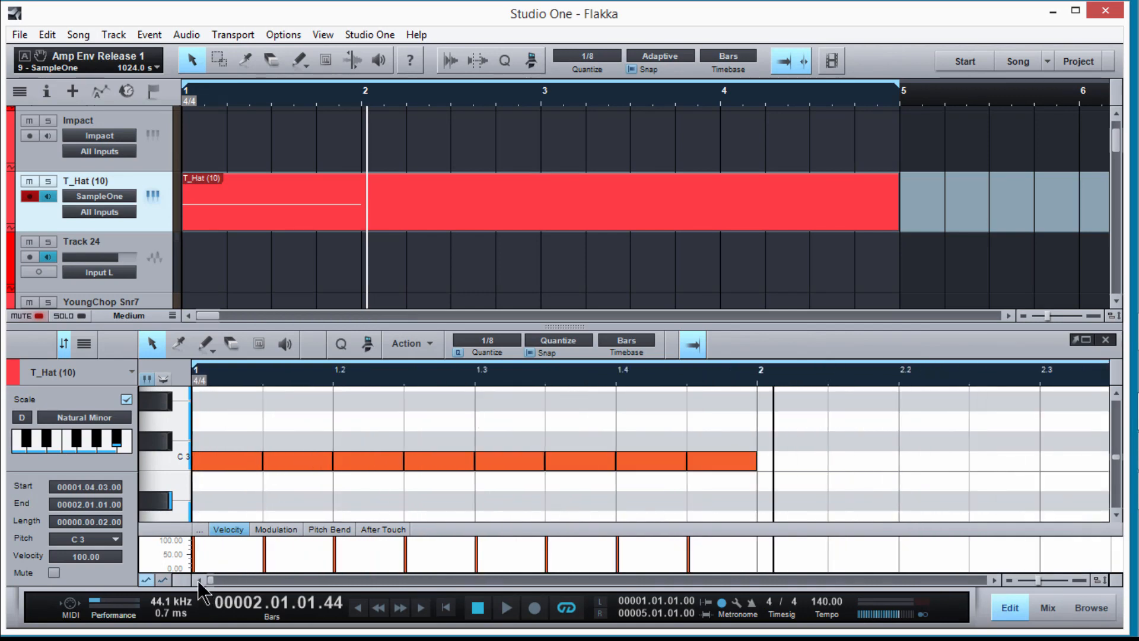
{"action": "left_click", "coordinate": [450, 488]}
{"action": "left_click", "coordinate": [453, 460]}
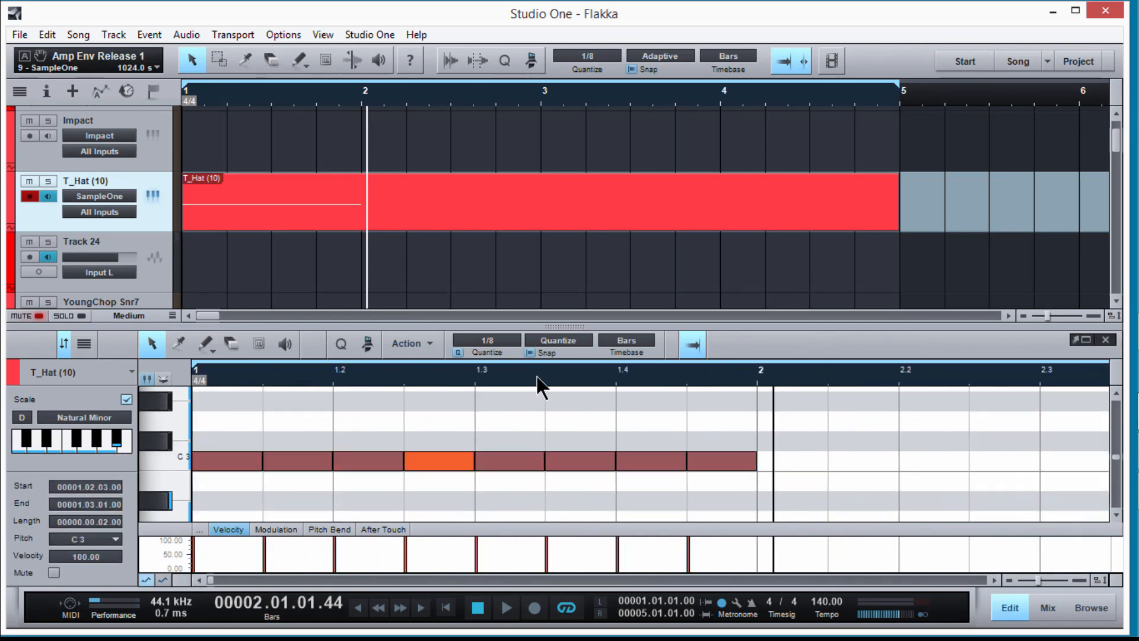
{"action": "left_click", "coordinate": [514, 339]}
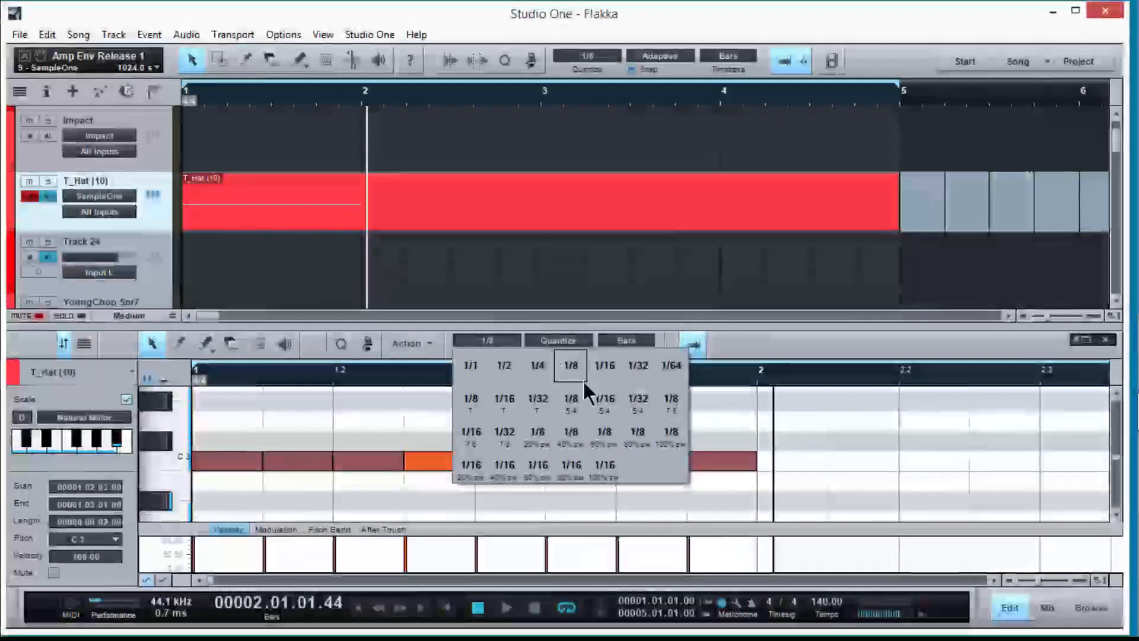
{"action": "left_click", "coordinate": [547, 411]}
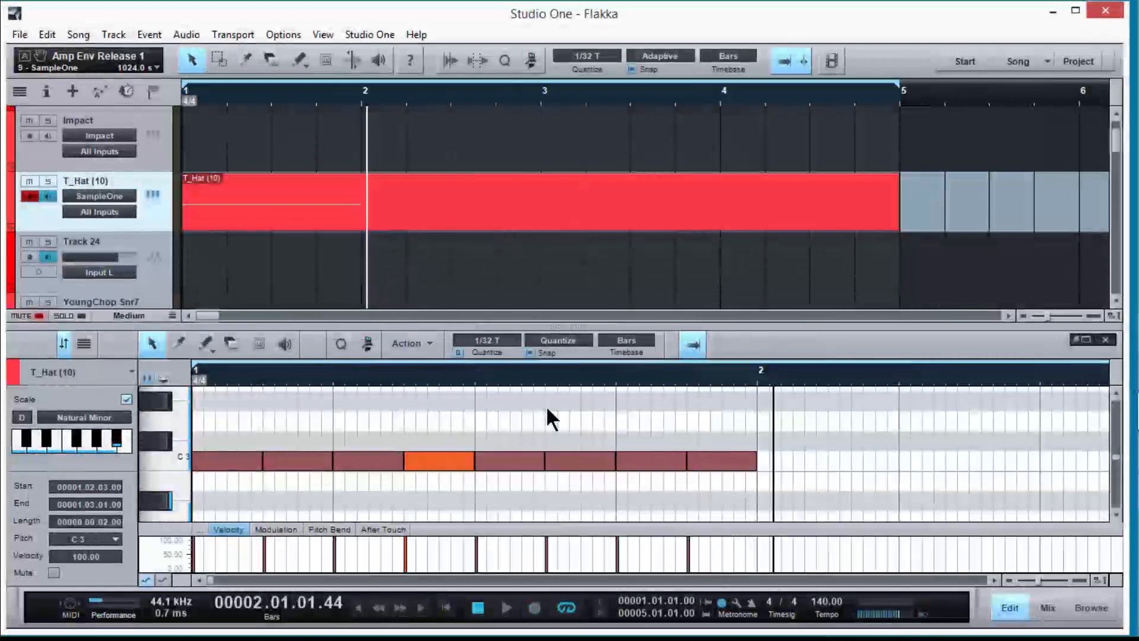
{"action": "right_click", "coordinate": [428, 458]}
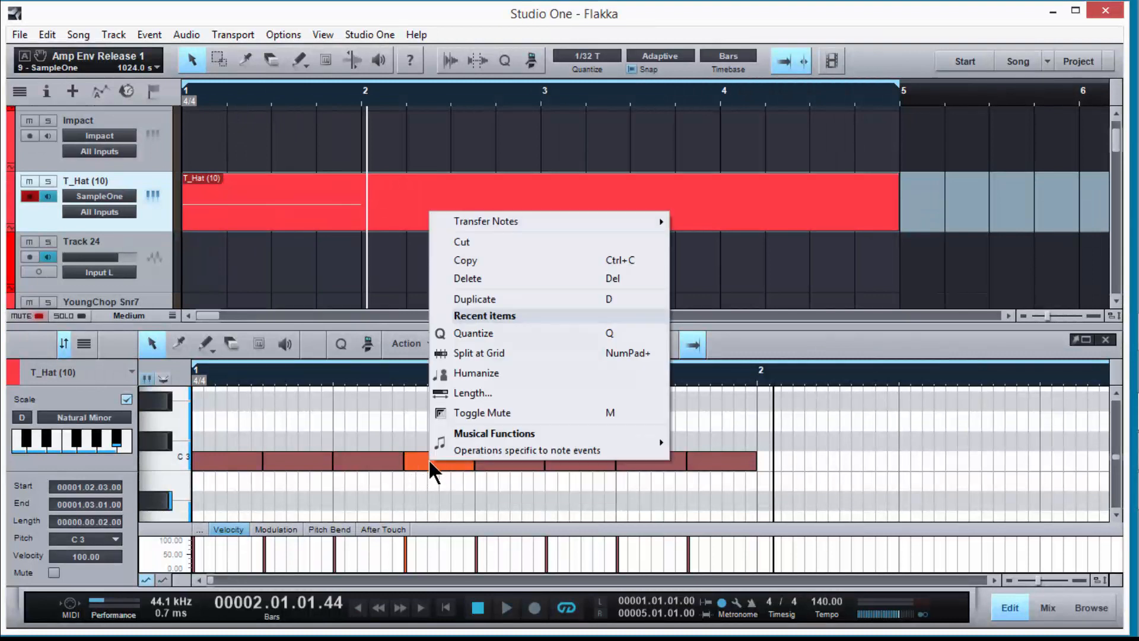
{"action": "left_click", "coordinate": [521, 354]}
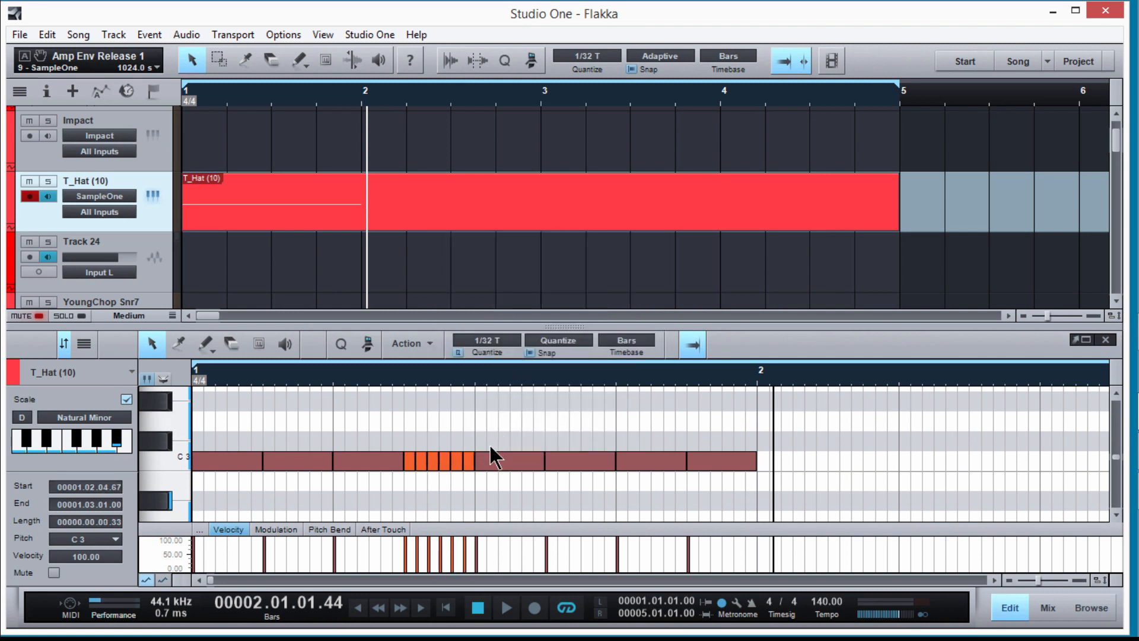
{"action": "key", "text": "space"}
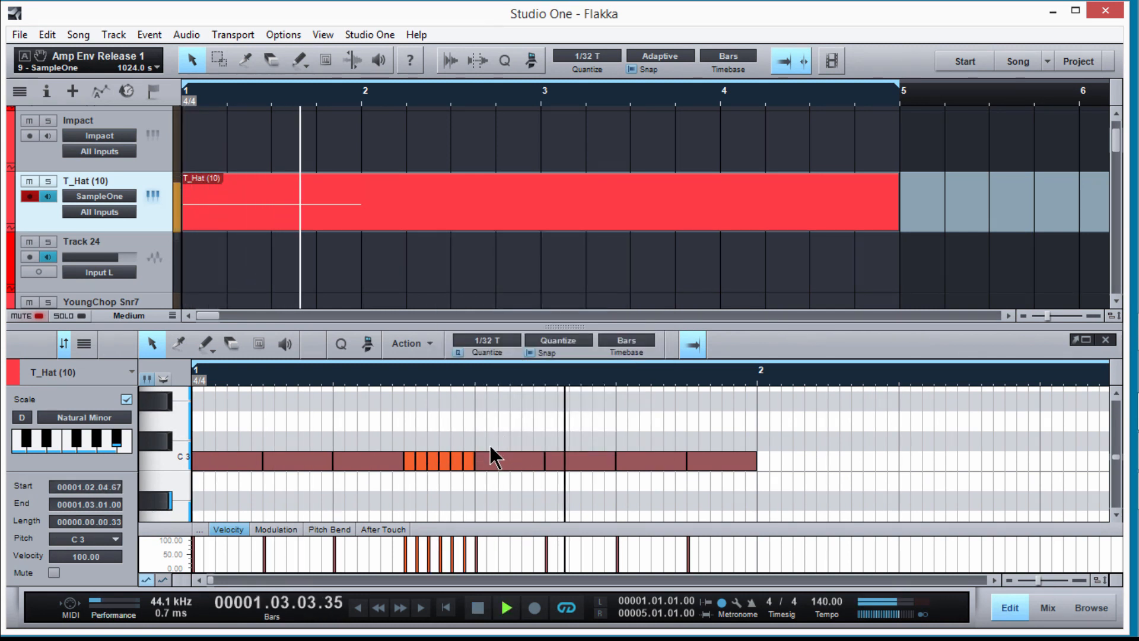
{"action": "key", "text": "space"}
- Duplicate all hi-hat notes of bar 1 into bar 2 and deselect them
{"action": "left_click_drag", "start_coordinate": [851, 470], "coordinate": [774, 450]}
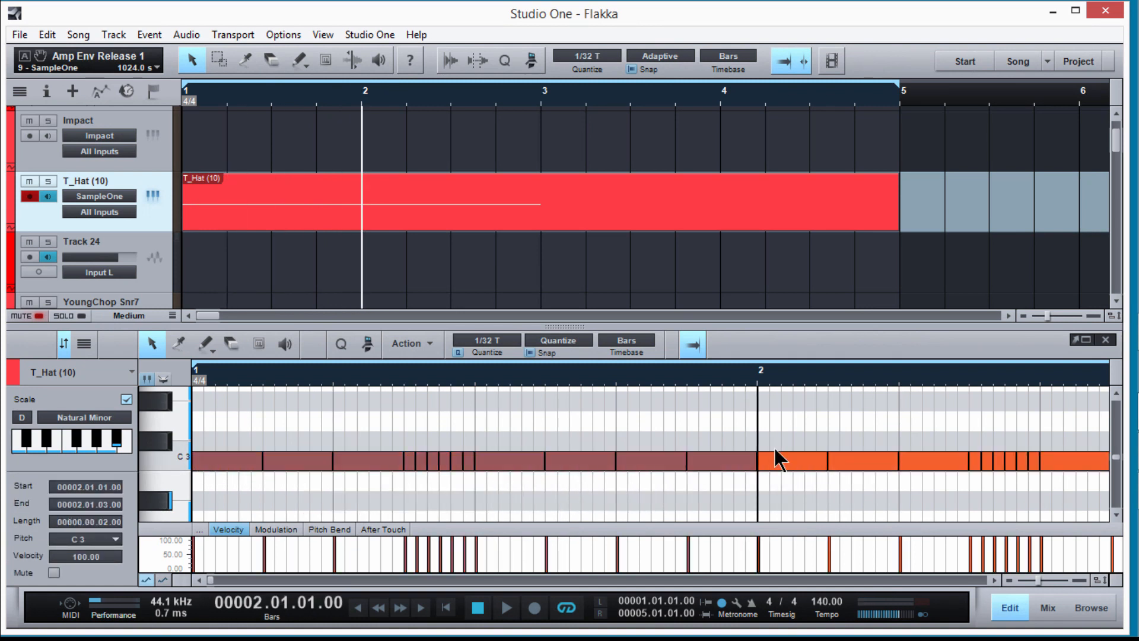
{"action": "left_click_drag", "start_coordinate": [756, 377], "coordinate": [774, 359]}
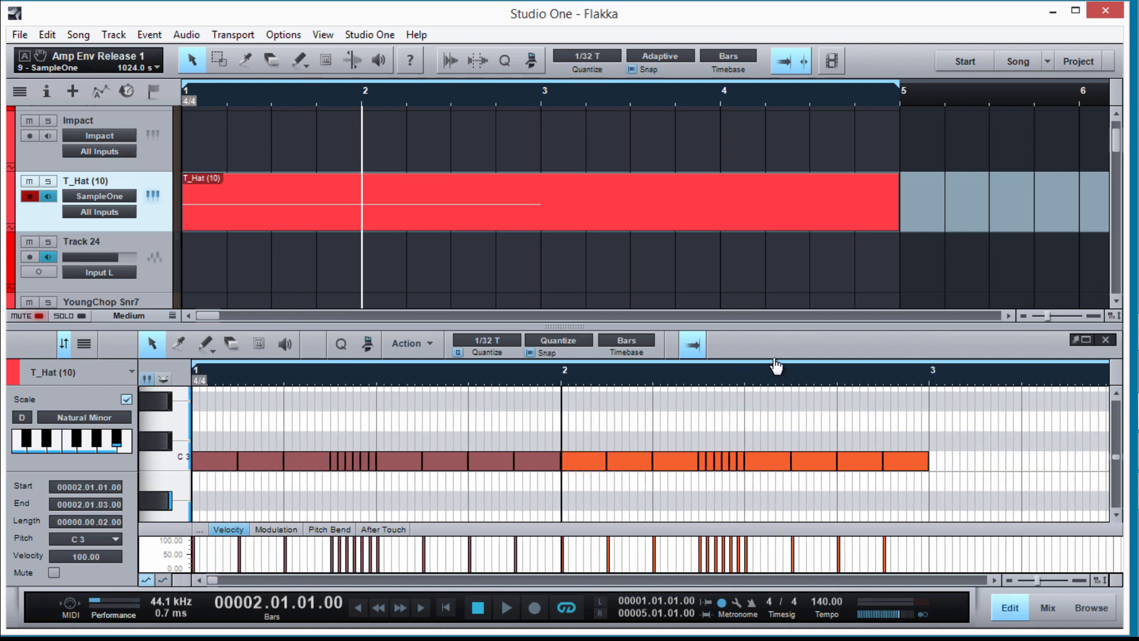
{"action": "left_click", "coordinate": [979, 460]}
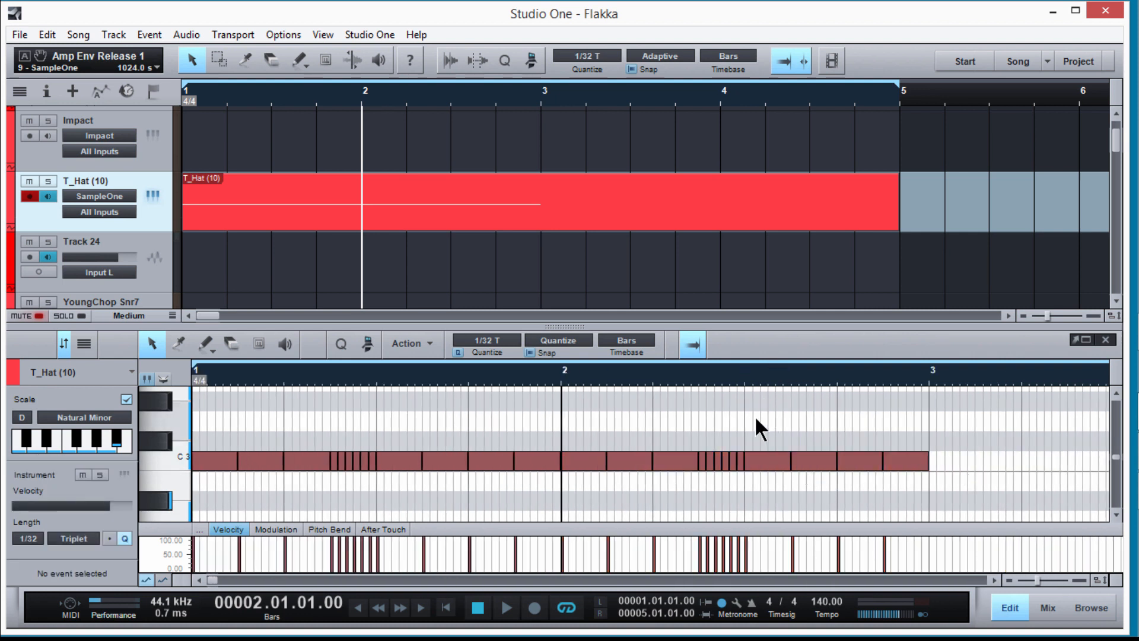
- Split the two eighth notes on beat 3 of bar 2 at a 1/16 triplet grid and play back the pattern
{"action": "left_click_drag", "start_coordinate": [756, 418], "coordinate": [808, 474]}
{"action": "left_click", "coordinate": [500, 340]}
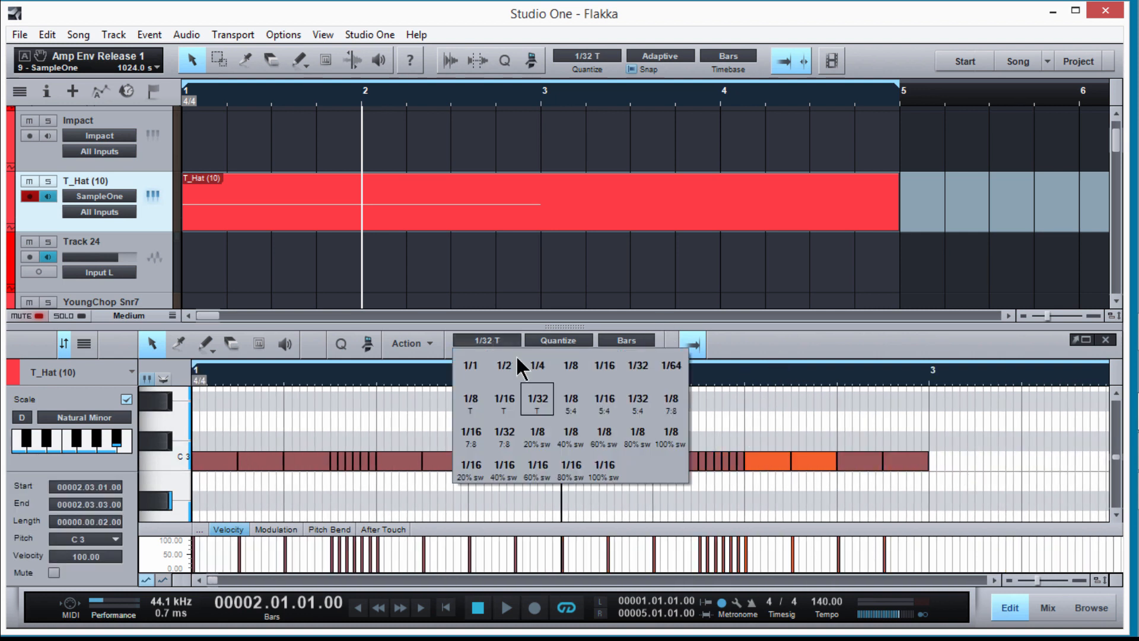
{"action": "left_click", "coordinate": [502, 400]}
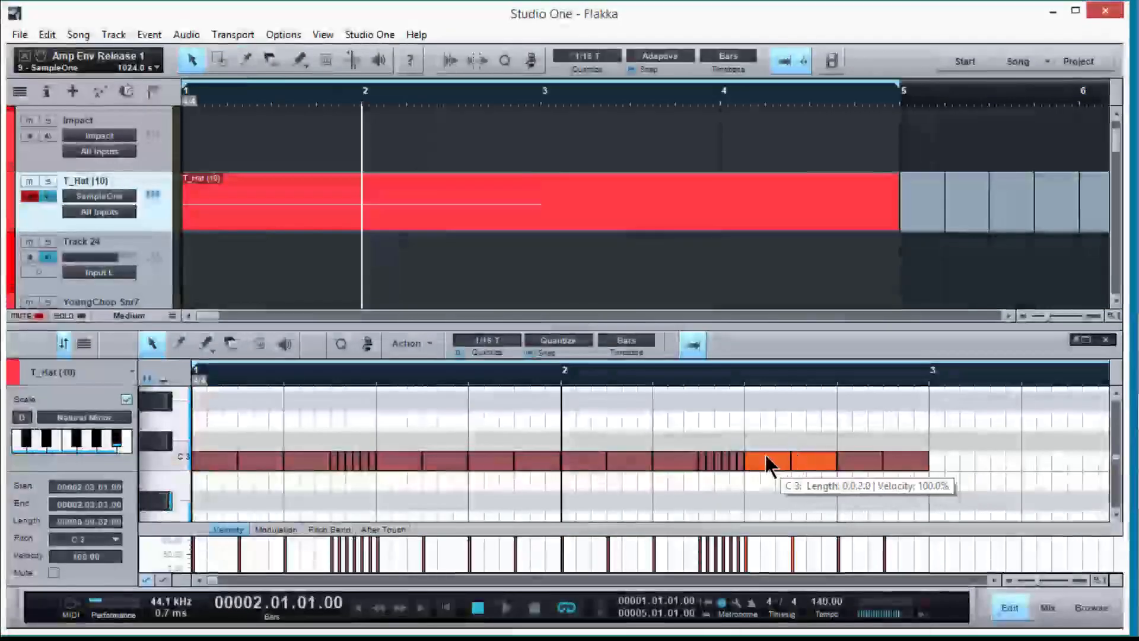
{"action": "right_click", "coordinate": [766, 458]}
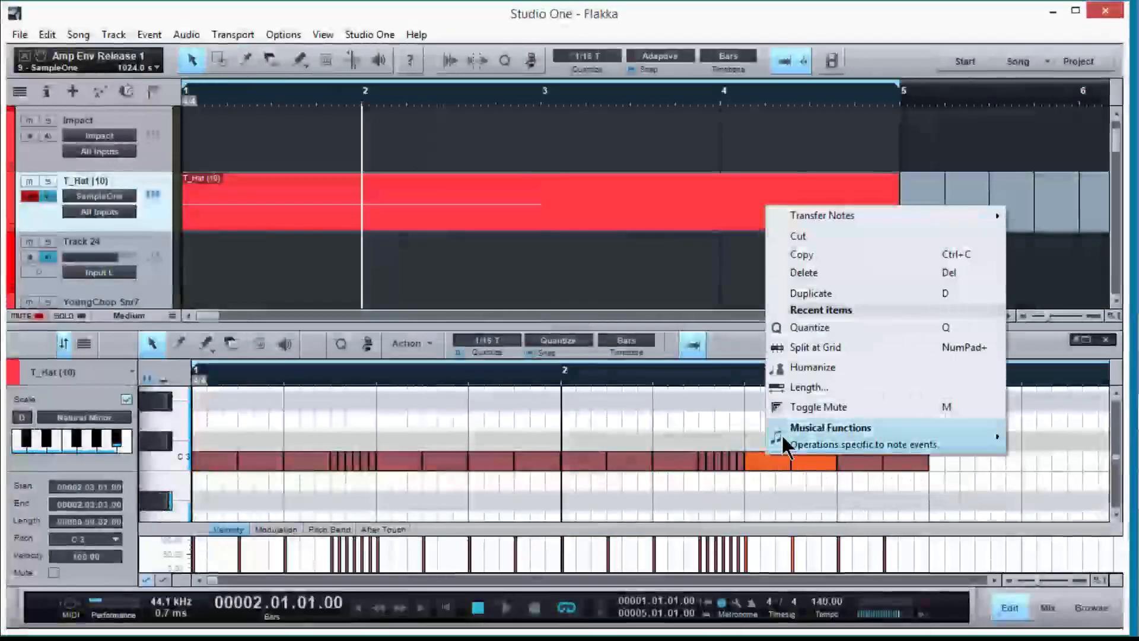
{"action": "left_click", "coordinate": [811, 349]}
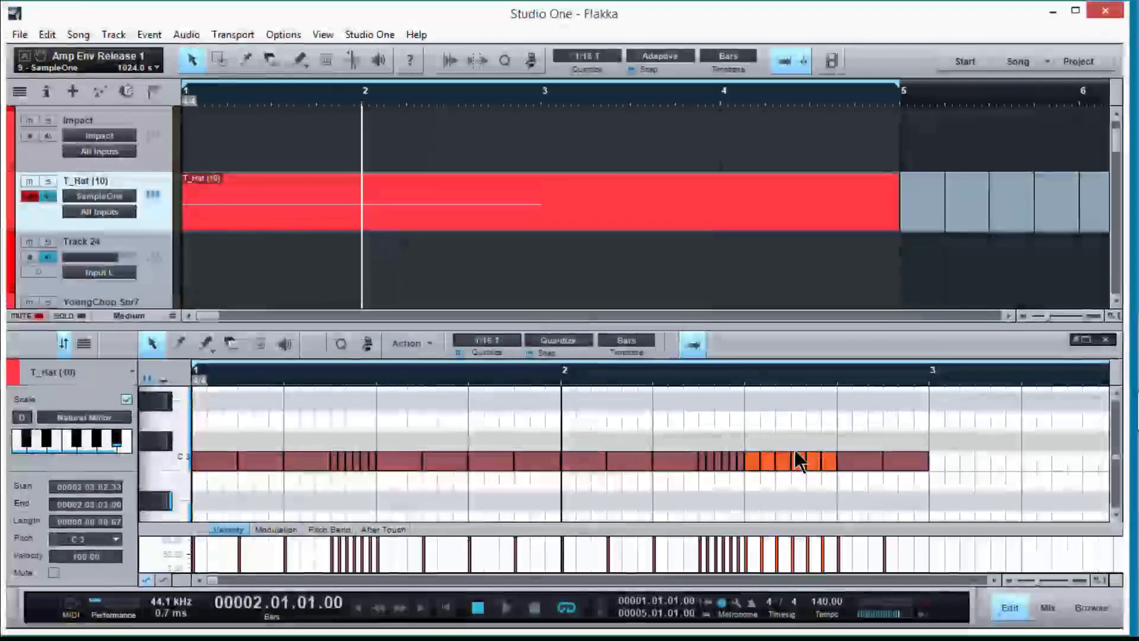
{"action": "key", "text": "space"}
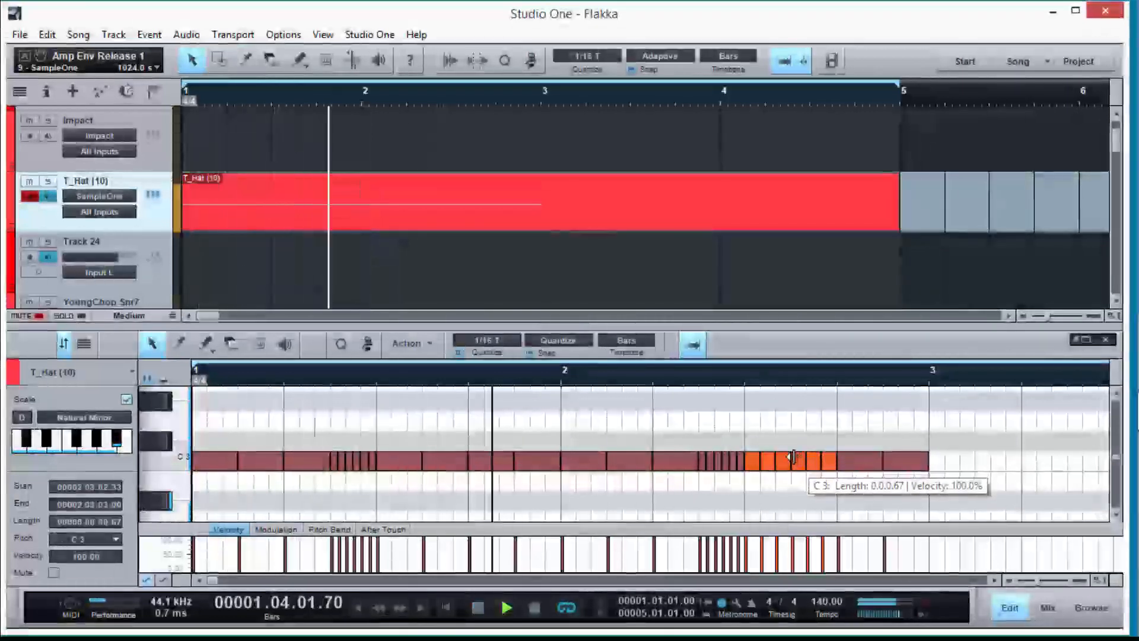
{"action": "key", "text": "space"}
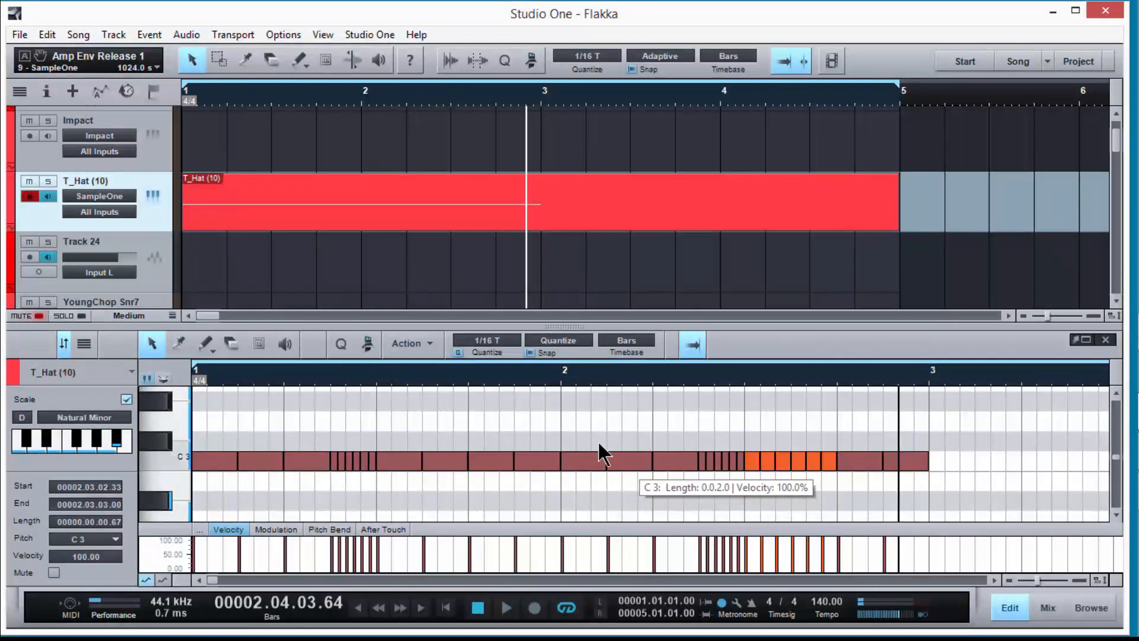
- Remove the two eighth notes on beat 1 of bar 2 and move the 1/16 triplet roll from beat 3 there
{"action": "left_click", "coordinate": [575, 444]}
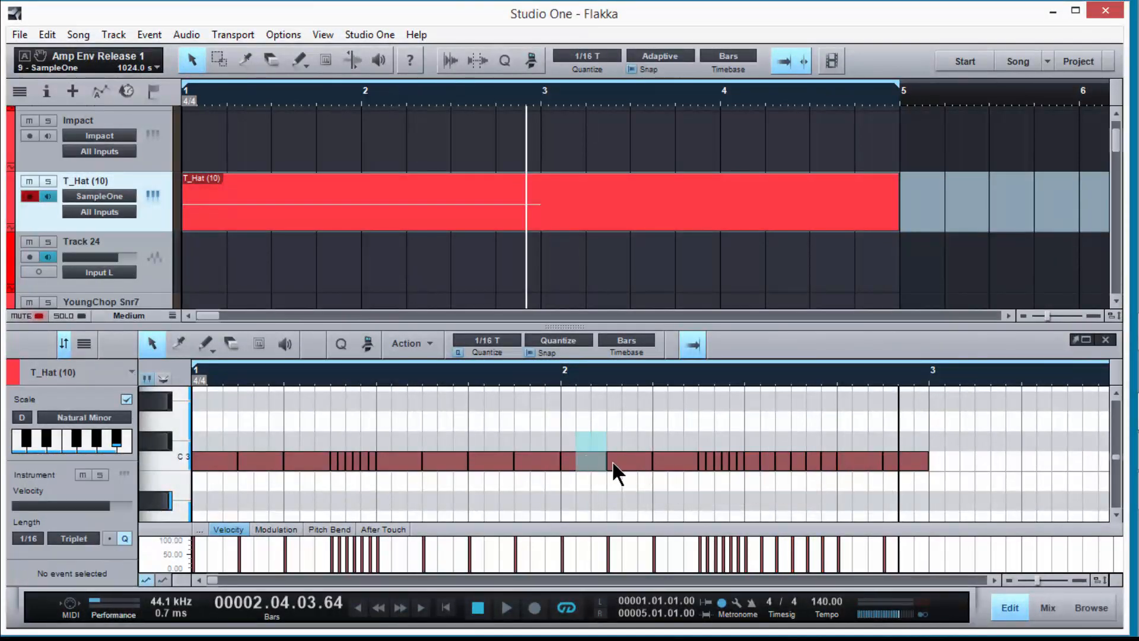
{"action": "left_click_drag", "start_coordinate": [624, 465], "coordinate": [834, 486]}
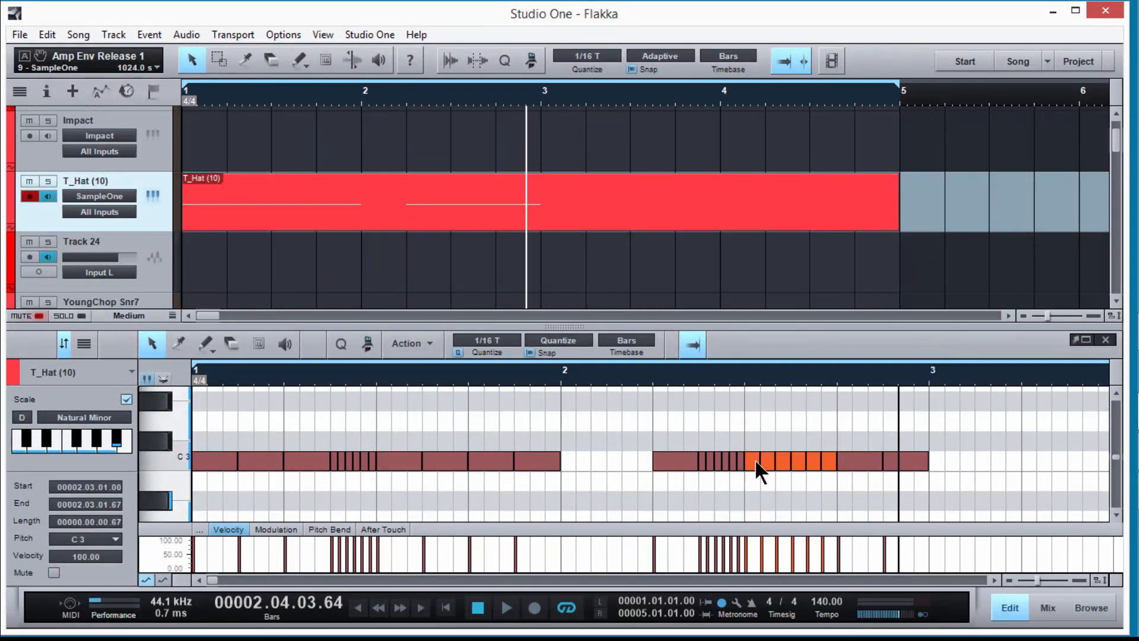
{"action": "left_click_drag", "start_coordinate": [754, 458], "coordinate": [572, 454]}
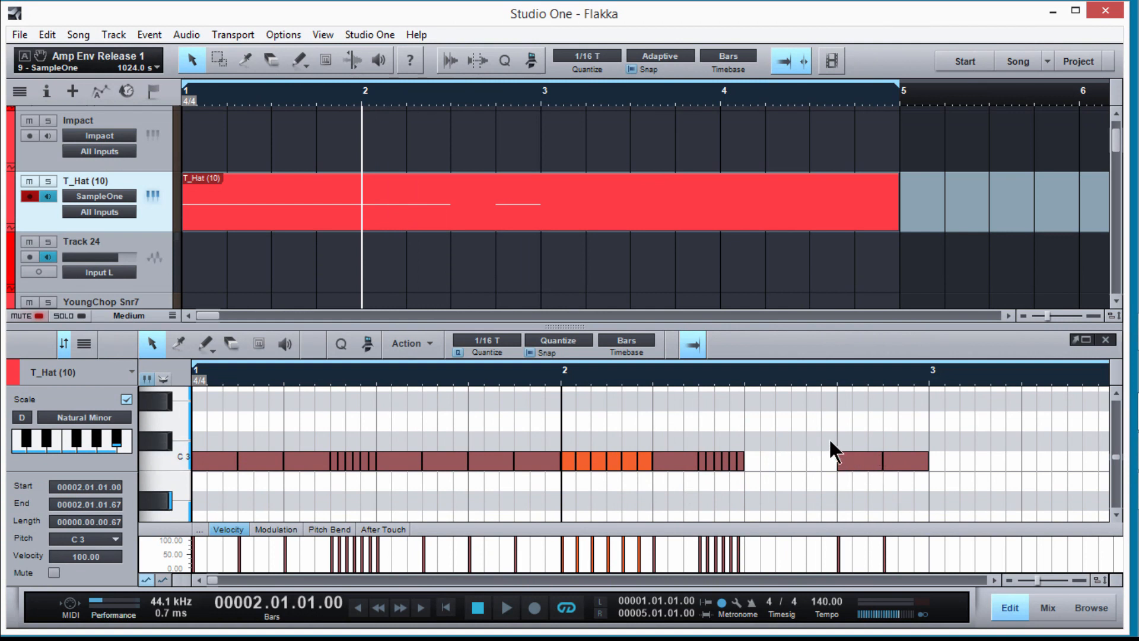
- Place two eighth notes in the gap on beat 3 of bar 2 and play back both bars from the start
{"action": "left_click_drag", "start_coordinate": [830, 452], "coordinate": [778, 461]}
{"action": "key", "text": "Home"}
{"action": "key", "text": "space"}
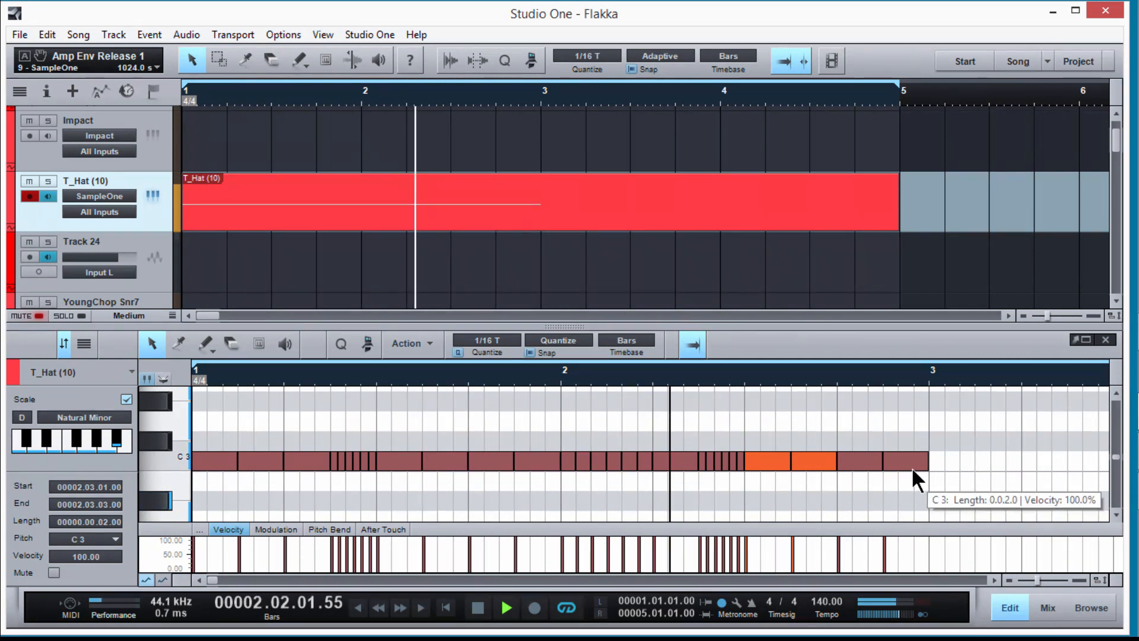
{"action": "key", "text": "space"}
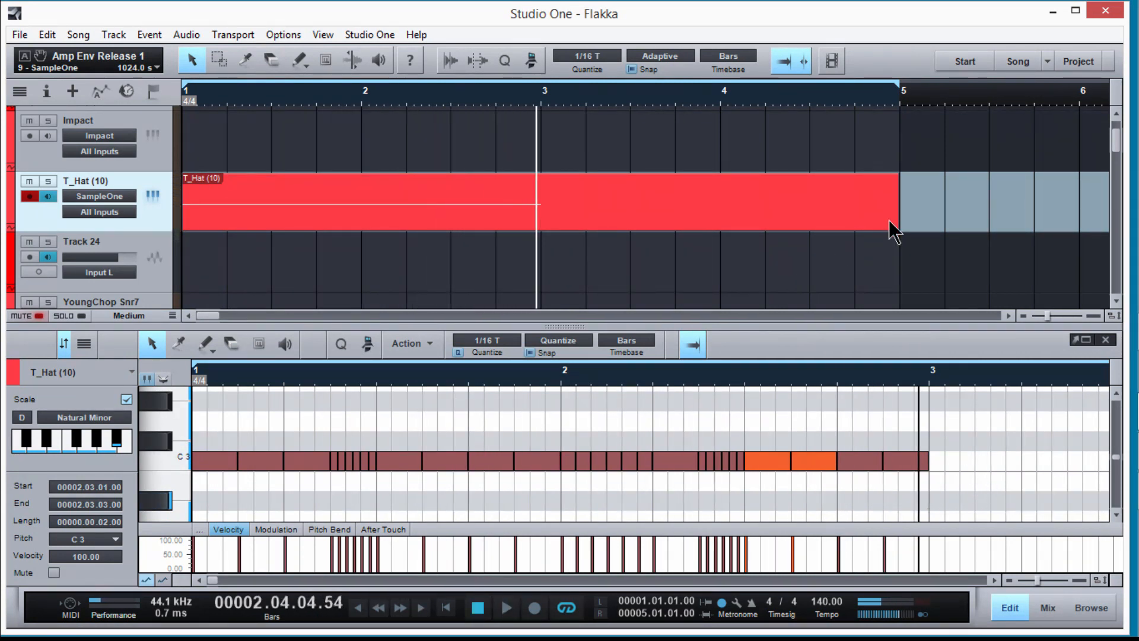
- Duplicate the two-bar hi-hat pattern into bars 3 and 4
{"action": "mouse_move", "coordinate": [968, 475]}
{"action": "left_mouse_down"}
{"action": "mouse_move", "coordinate": [212, 456]}
{"action": "mouse_move", "coordinate": [955, 462]}
{"action": "left_mouse_up"}
{"action": "mouse_move", "coordinate": [911, 370]}
{"action": "left_mouse_down"}
{"action": "mouse_move", "coordinate": [920, 407]}
{"action": "mouse_move", "coordinate": [927, 363]}
{"action": "left_mouse_up"}
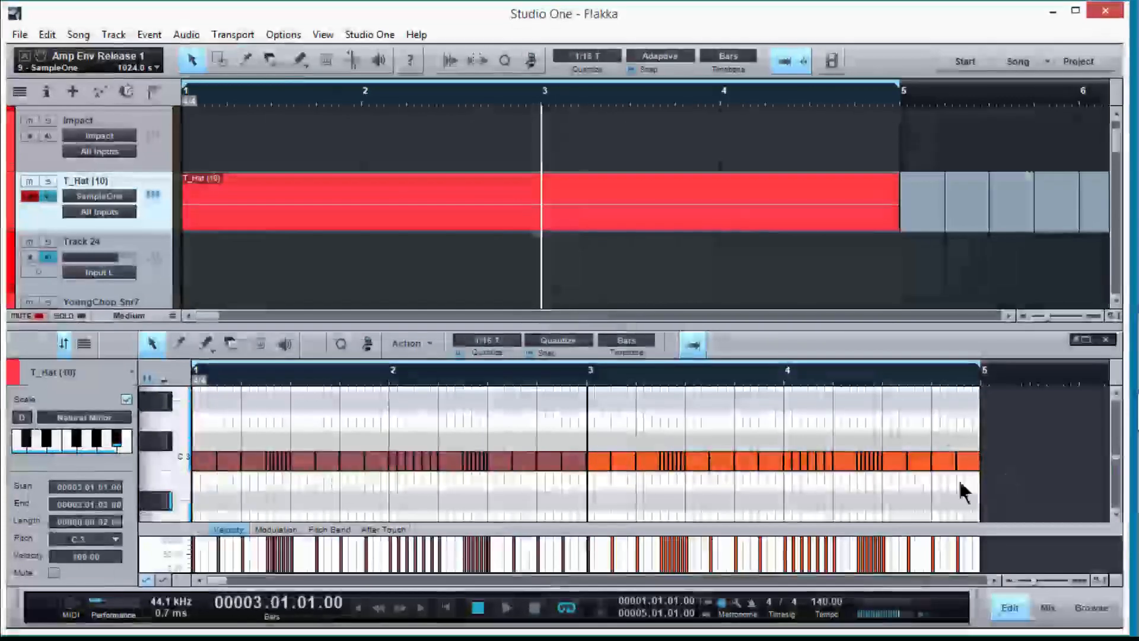
- Shorten the last four eighth notes on beats 3 and 4 of bar 4 to 1/16 length
{"action": "key", "text": "comma"}
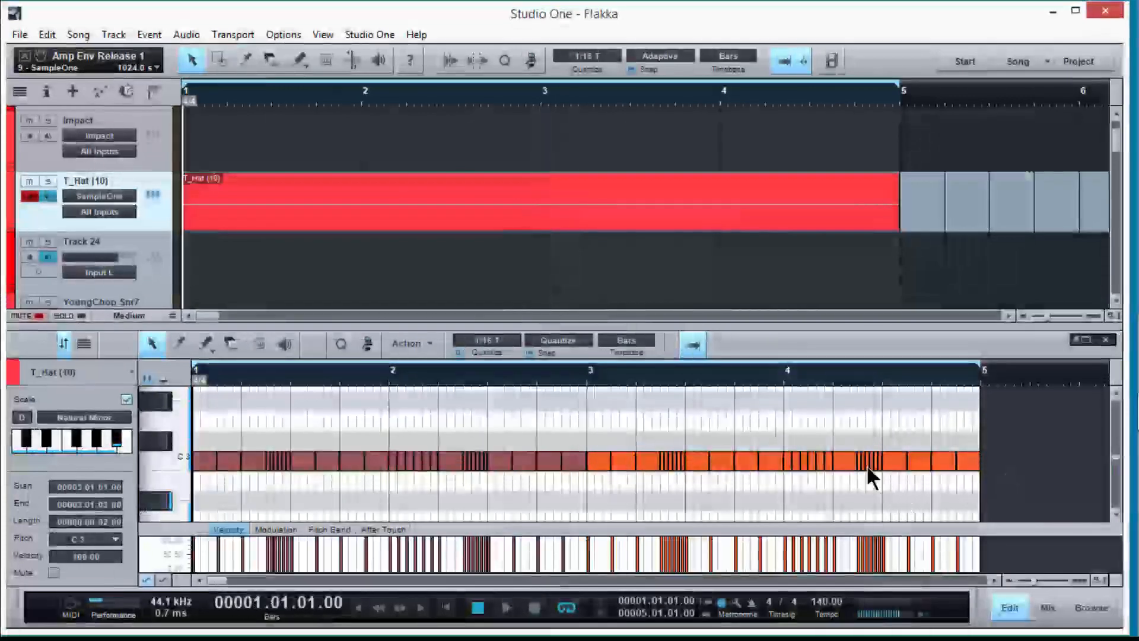
{"action": "left_click", "coordinate": [1016, 488]}
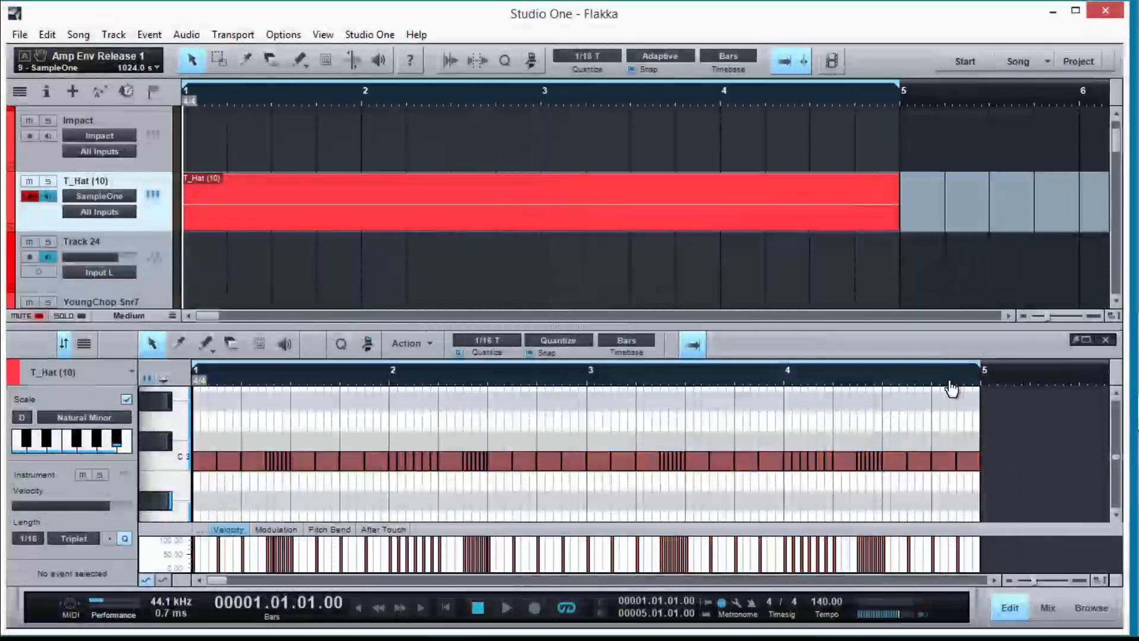
{"action": "left_click_drag", "start_coordinate": [949, 382], "coordinate": [949, 392]}
{"action": "left_click", "coordinate": [501, 341]}
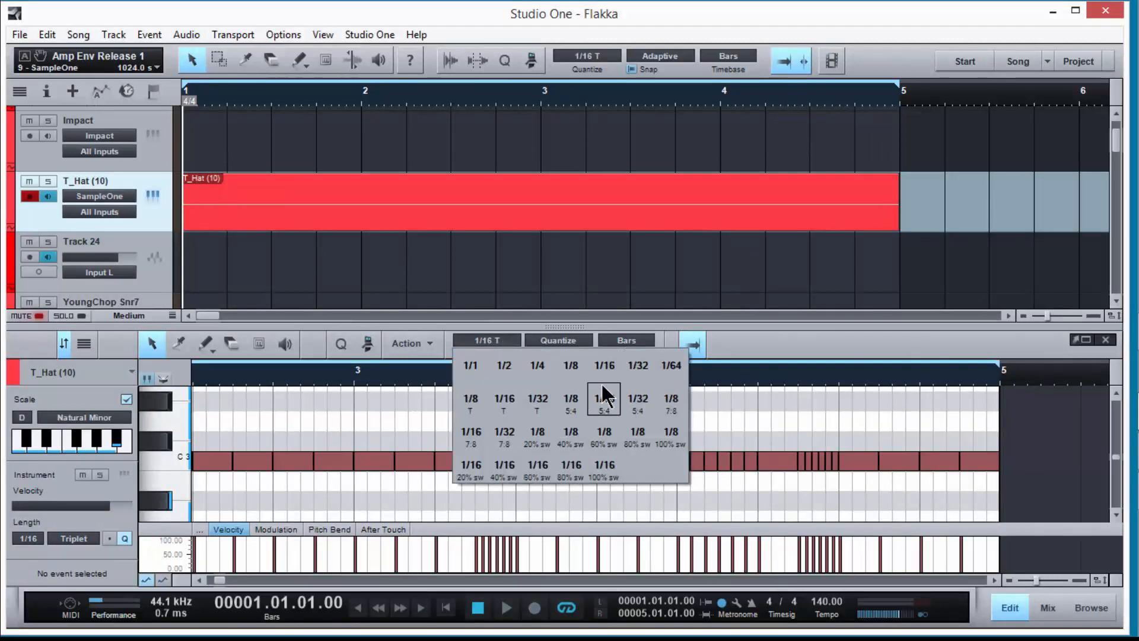
{"action": "left_click", "coordinate": [615, 372]}
{"action": "left_click_drag", "start_coordinate": [945, 381], "coordinate": [949, 398]}
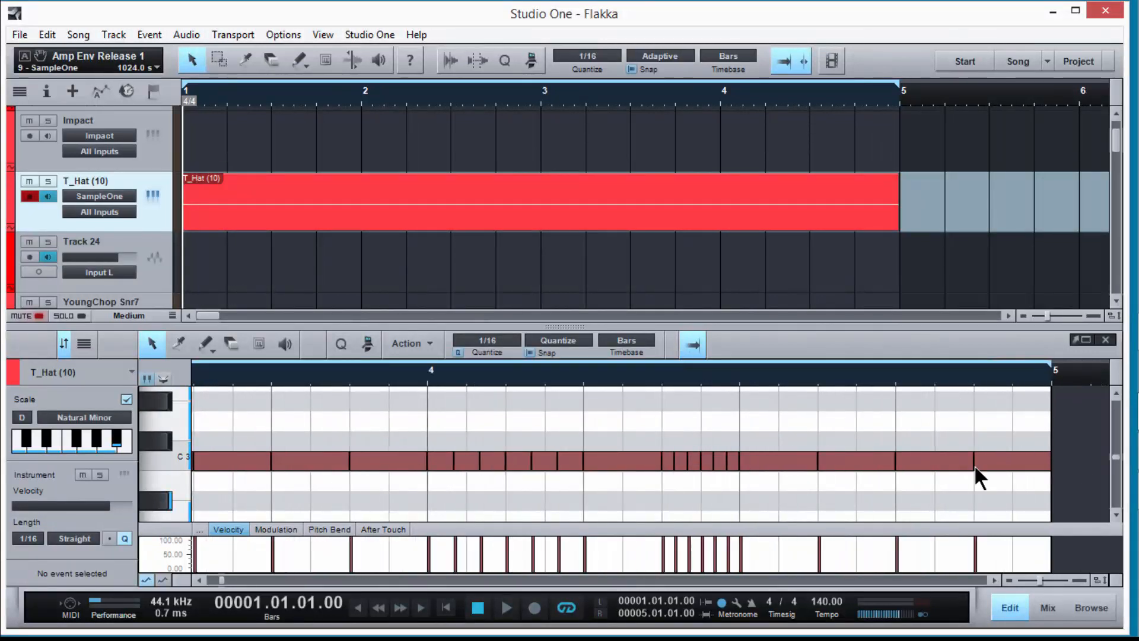
{"action": "left_click_drag", "start_coordinate": [1080, 463], "coordinate": [786, 468]}
{"action": "left_click_drag", "start_coordinate": [750, 422], "coordinate": [985, 462]}
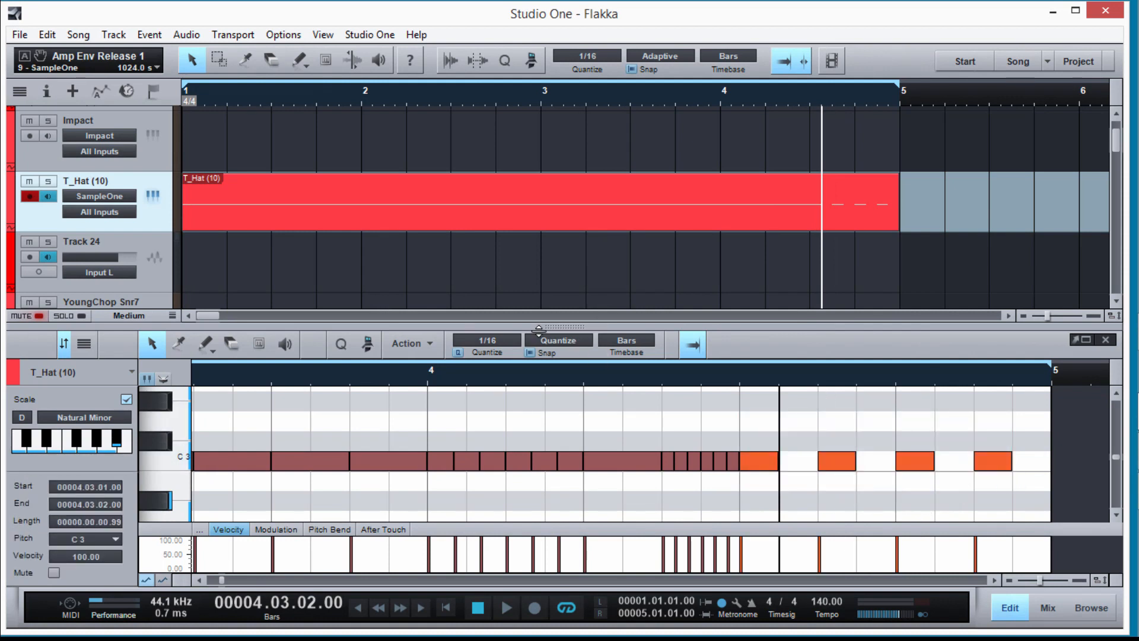
- Split the four shortened notes at the end of bar 4 at a 1/32 triplet grid and play back the pattern from the start
{"action": "left_click", "coordinate": [495, 341]}
{"action": "left_click", "coordinate": [537, 400]}
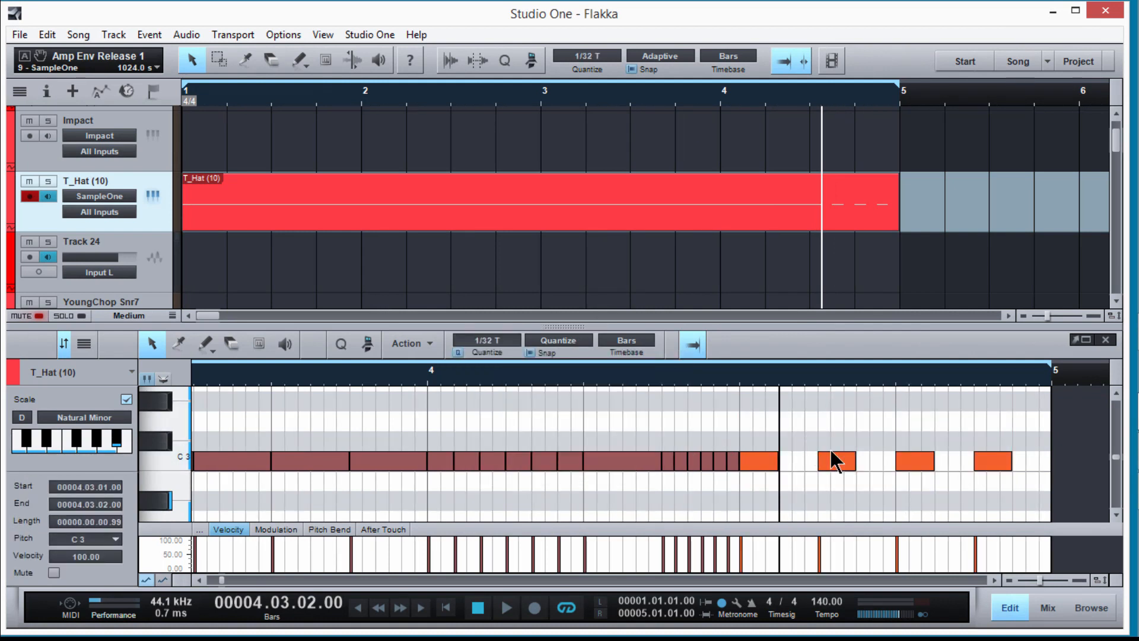
{"action": "key", "text": "alt+x"}
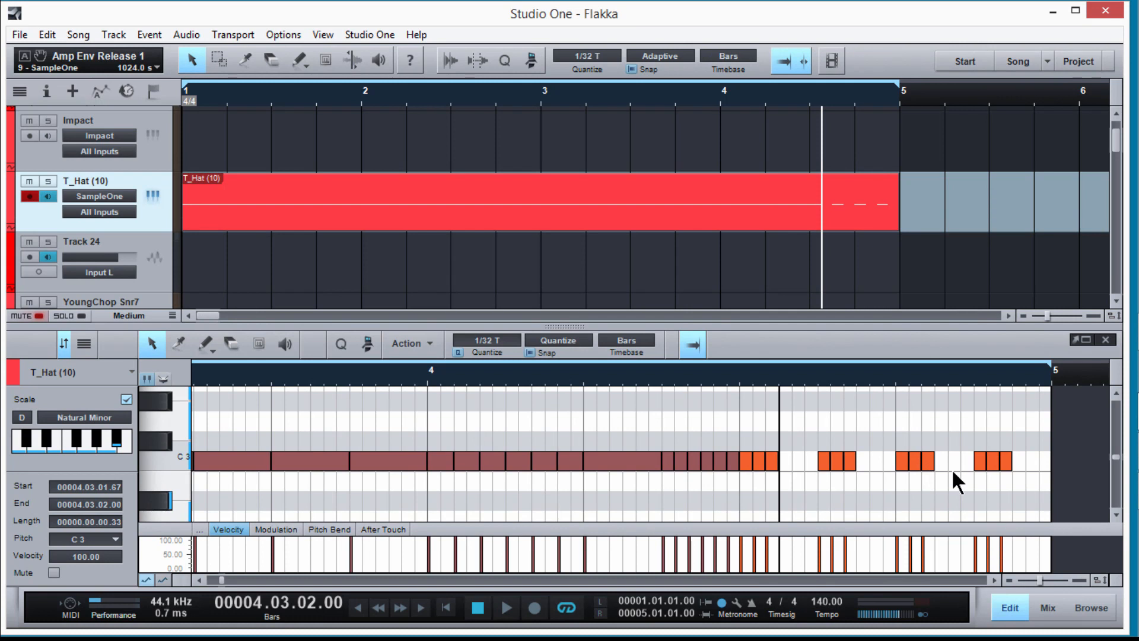
{"action": "left_click_drag", "start_coordinate": [778, 378], "coordinate": [822, 346]}
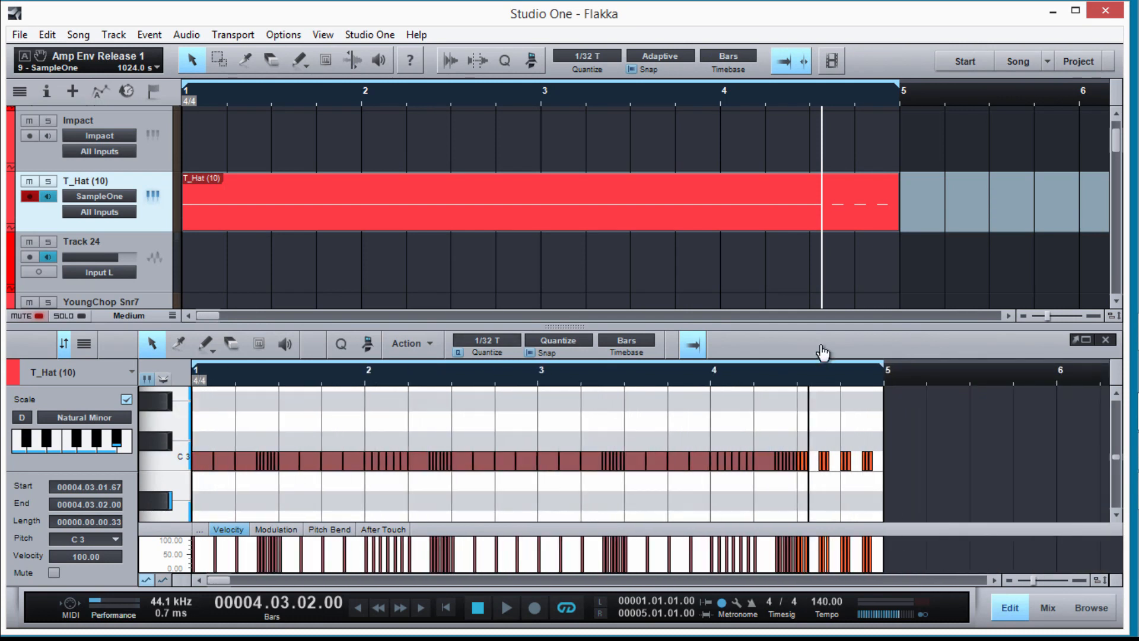
{"action": "key", "text": "comma"}
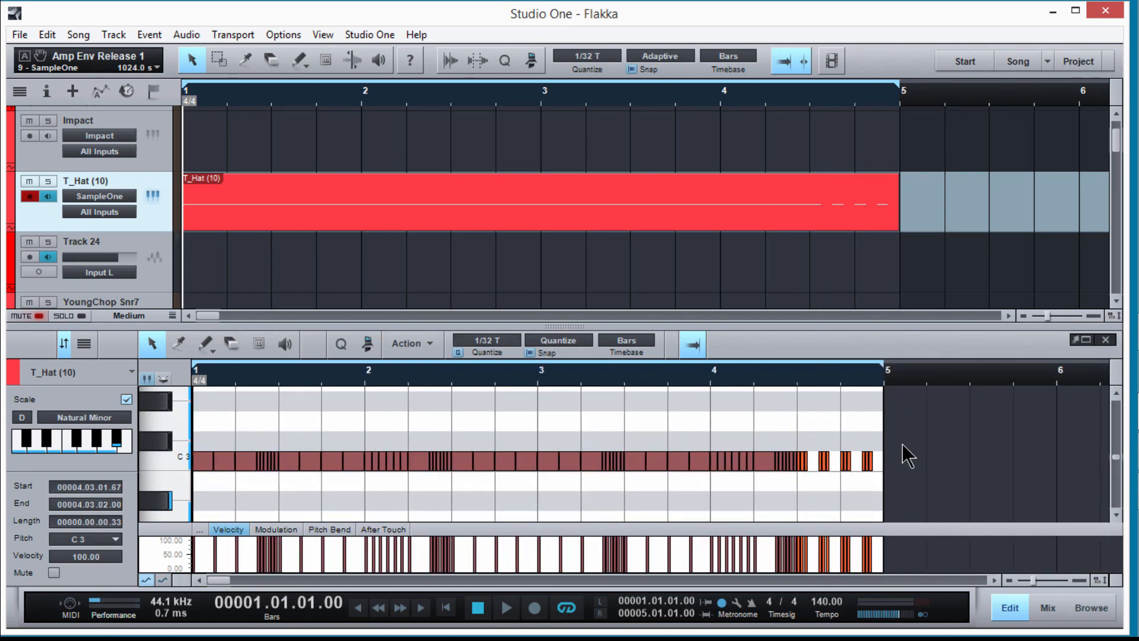
{"action": "key", "text": "space"}
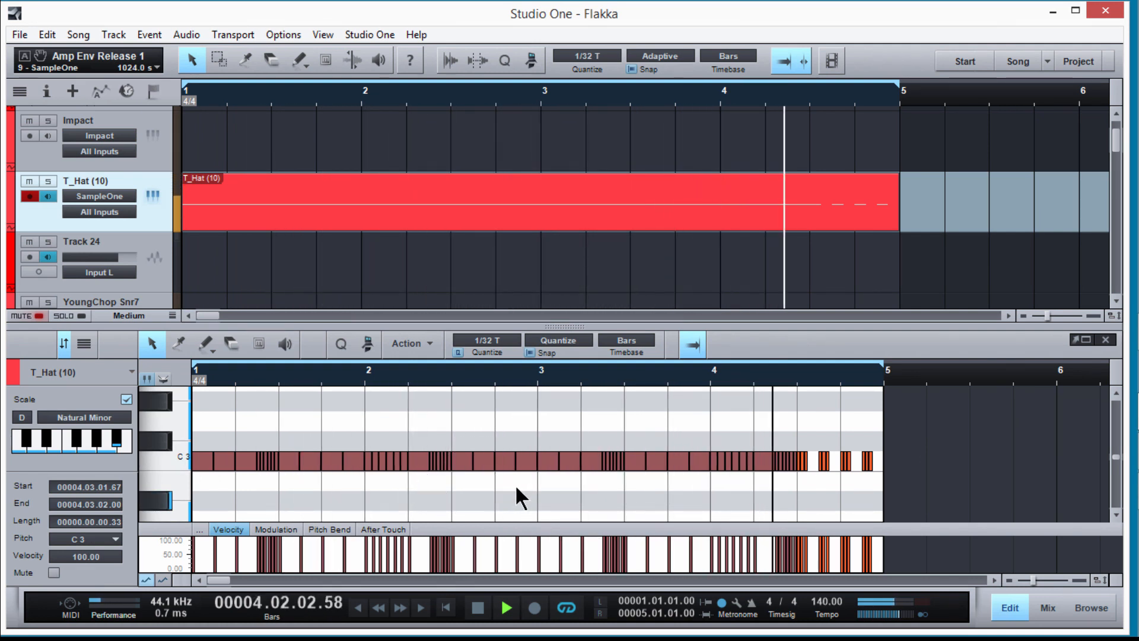
{"action": "key", "text": "space"}
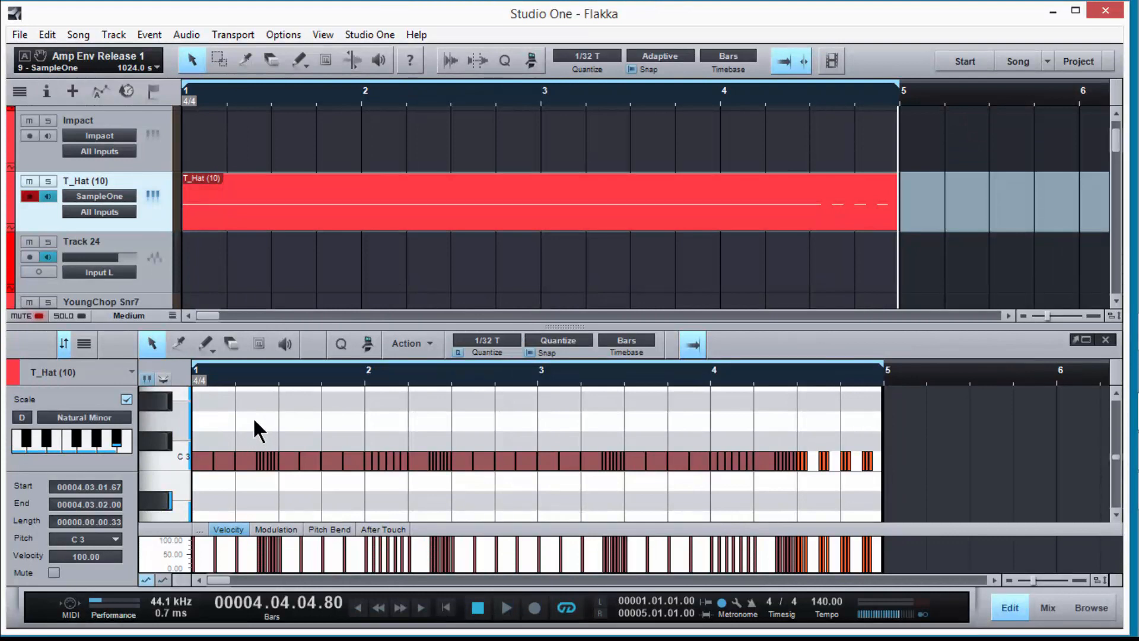
- Transpose the bar 1 roll to E3, the roll on beat 1 of bar 2 to A2, and the roll on beat 2 of bar 2 to D3
{"action": "scroll", "coordinate": [249, 396], "scroll_direction": "up", "scroll_amount": 3}
{"action": "mouse_move", "coordinate": [275, 392]}
{"action": "left_mouse_down"}
{"action": "mouse_move", "coordinate": [322, 475]}
{"action": "mouse_move", "coordinate": [338, 477]}
{"action": "mouse_move", "coordinate": [280, 389]}
{"action": "left_mouse_up"}
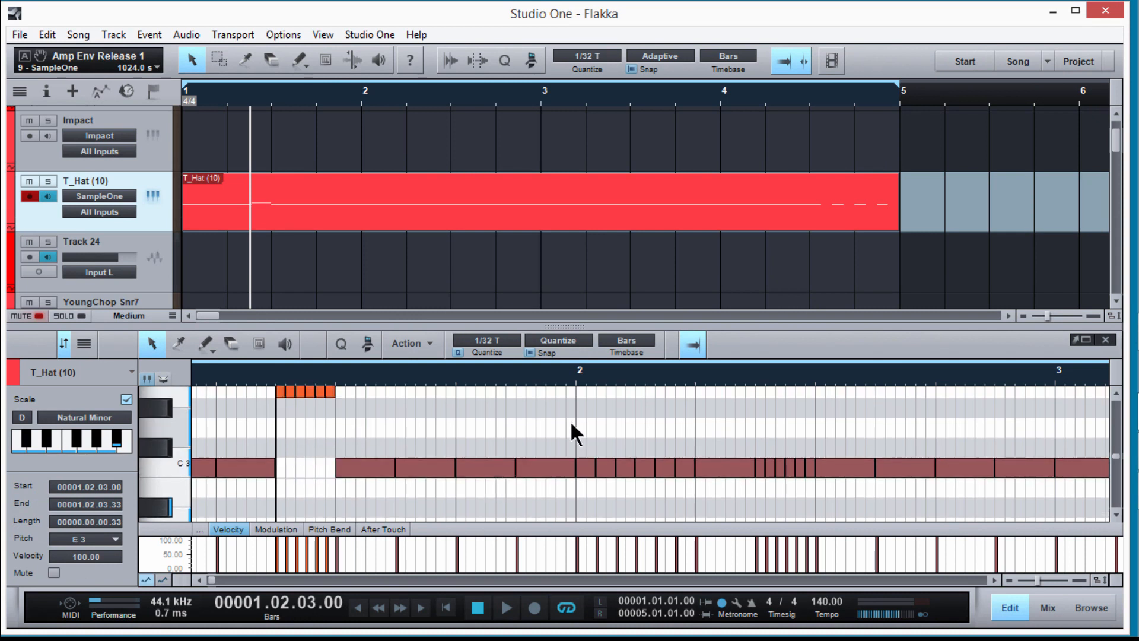
{"action": "left_click_drag", "start_coordinate": [570, 420], "coordinate": [681, 494]}
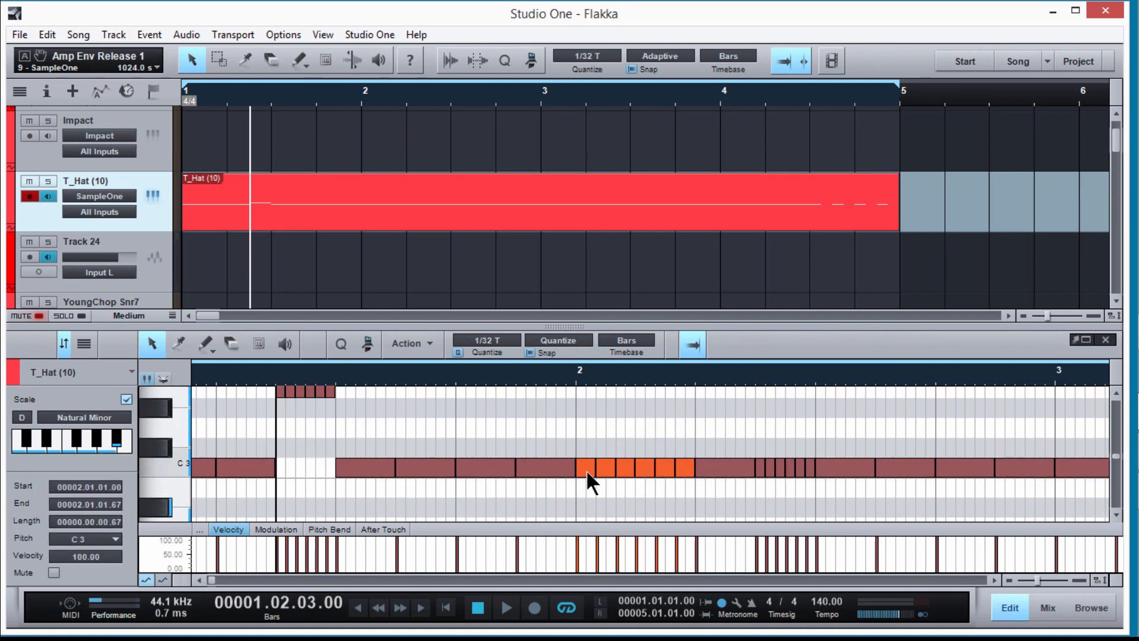
{"action": "left_click_drag", "start_coordinate": [584, 472], "coordinate": [591, 517]}
{"action": "left_click_drag", "start_coordinate": [757, 418], "coordinate": [812, 501]}
{"action": "left_click_drag", "start_coordinate": [759, 465], "coordinate": [760, 419]}
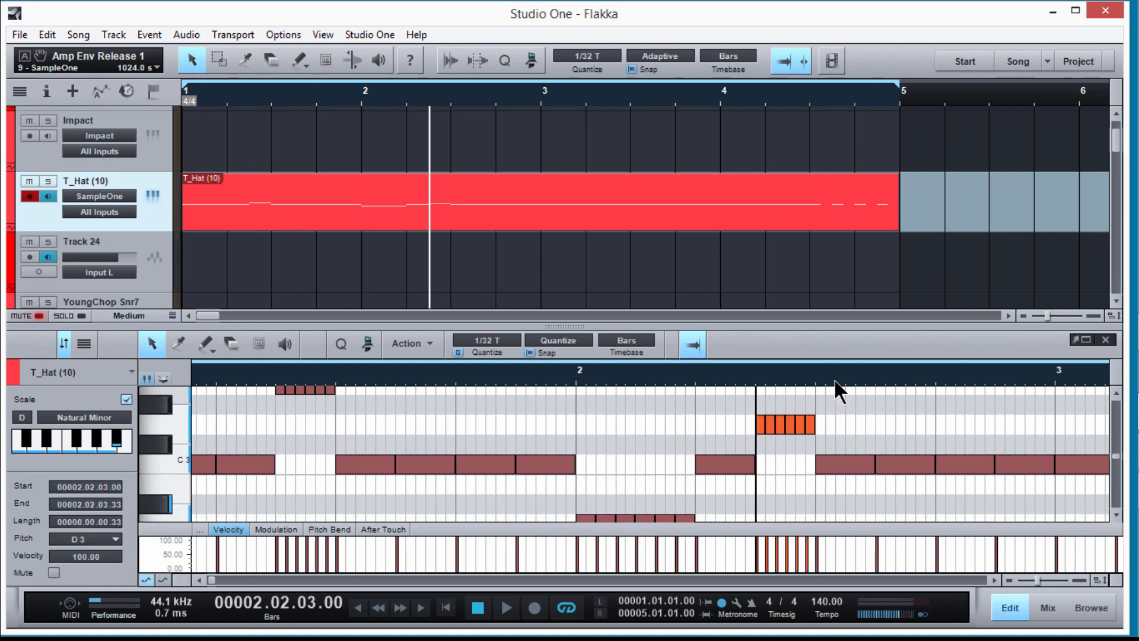
- Lower the triplet roll on beat 2 of bar 3 to A#2 and play back the pattern from the start
{"action": "mouse_move", "coordinate": [835, 376]}
{"action": "left_mouse_down"}
{"action": "mouse_move", "coordinate": [841, 394]}
{"action": "mouse_move", "coordinate": [837, 361]}
{"action": "left_mouse_up"}
{"action": "left_click", "coordinate": [922, 470]}
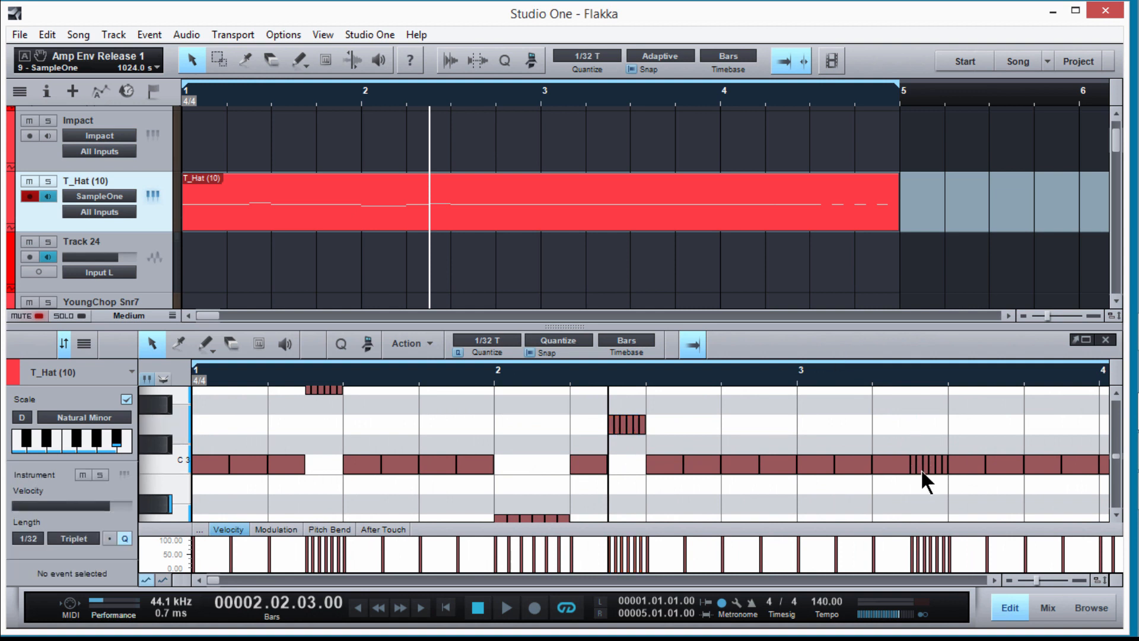
{"action": "left_click_drag", "start_coordinate": [943, 480], "coordinate": [945, 480]}
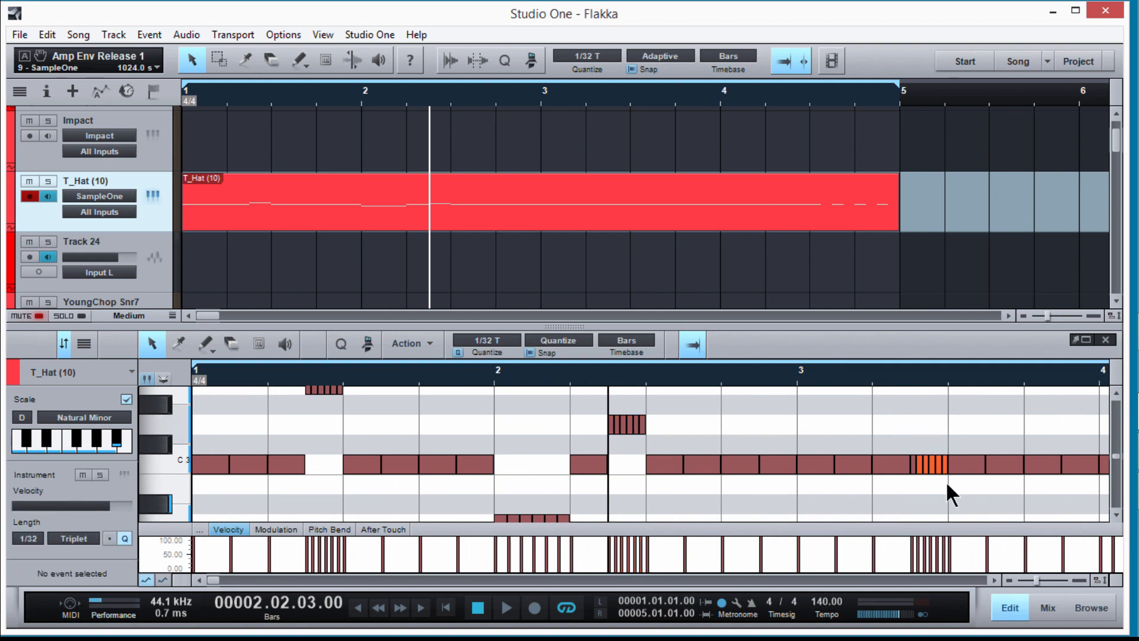
{"action": "double_click", "coordinate": [913, 464]}
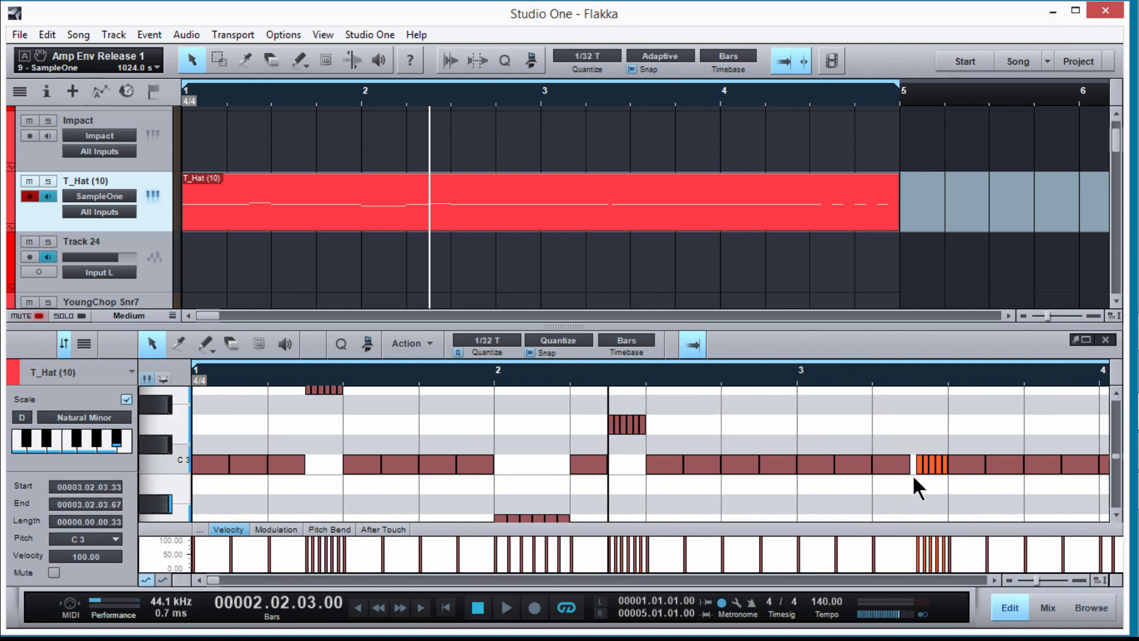
{"action": "double_click", "coordinate": [913, 464]}
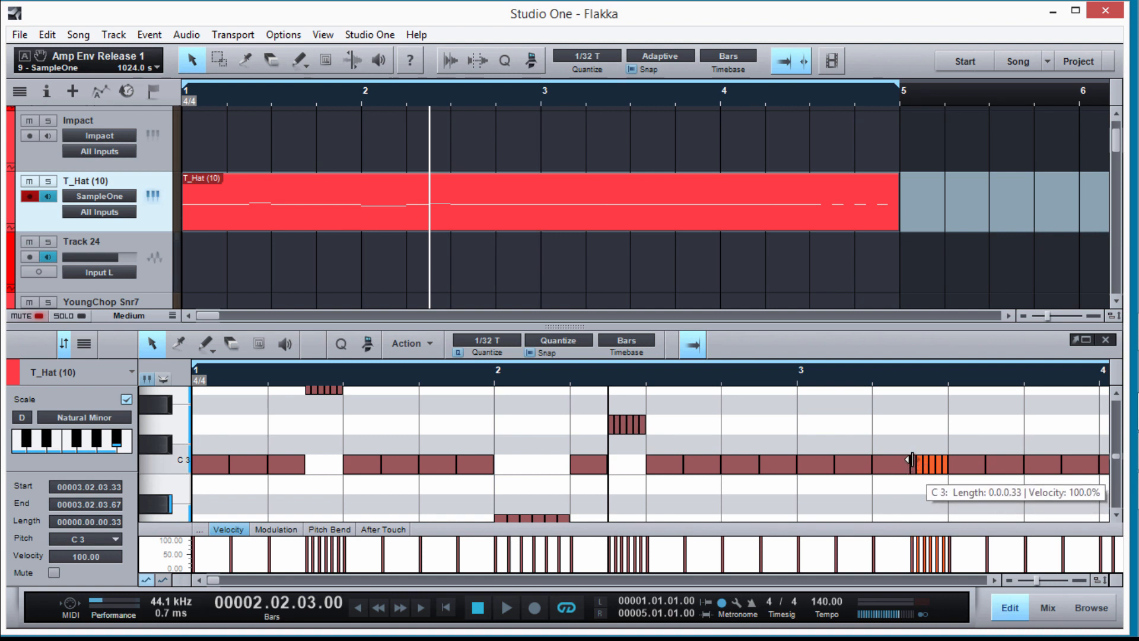
{"action": "left_click_drag", "start_coordinate": [912, 463], "coordinate": [914, 502]}
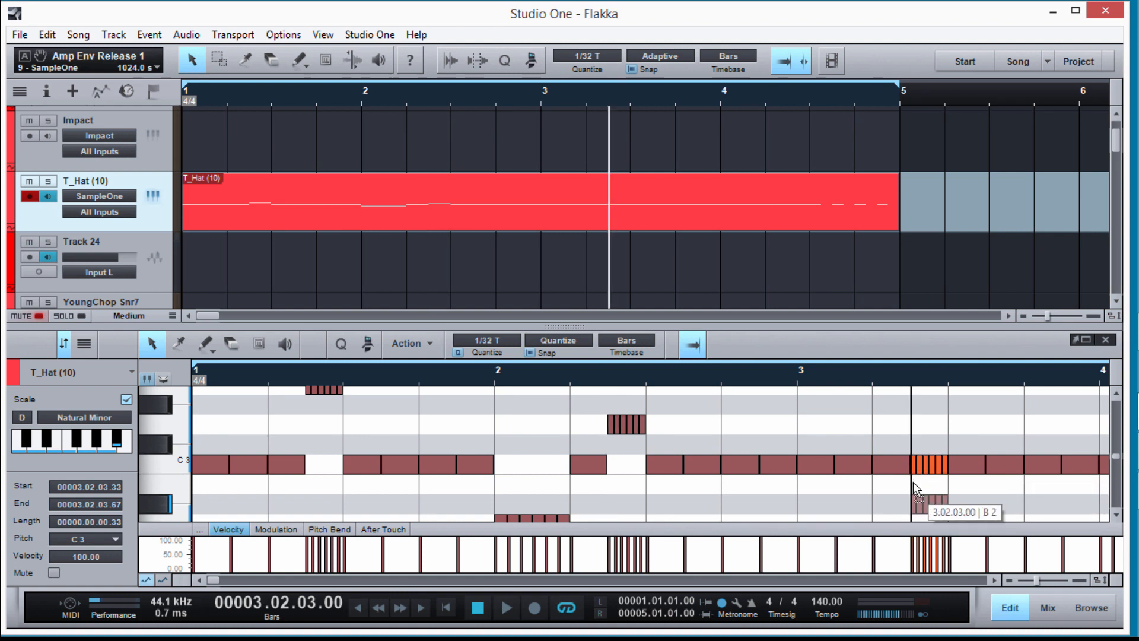
{"action": "key", "text": "Home"}
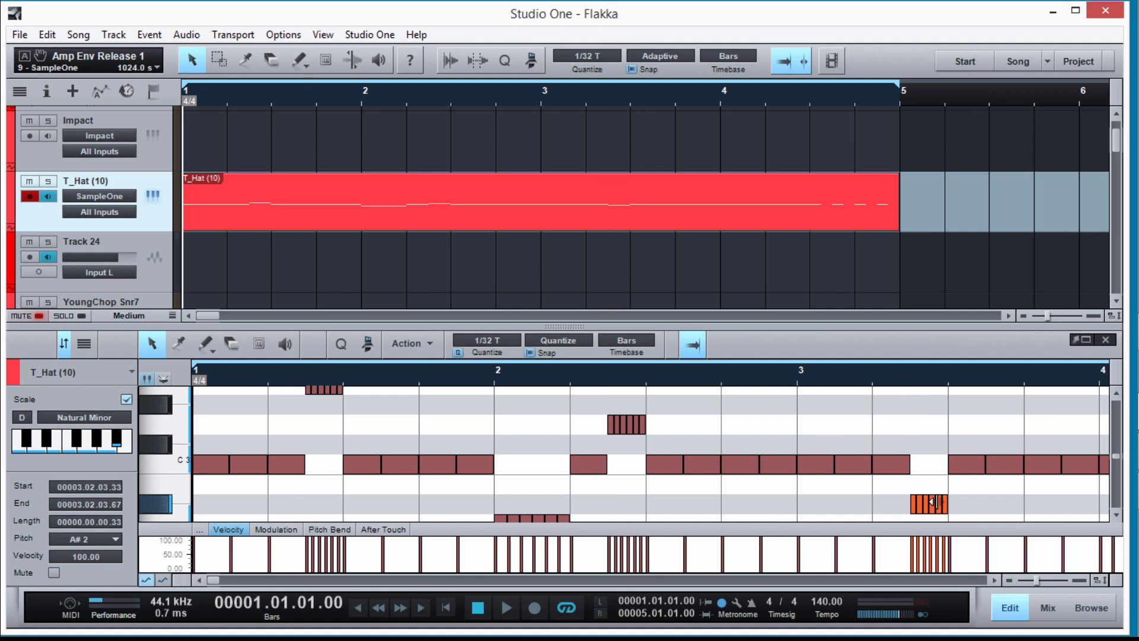
{"action": "key", "text": "space"}
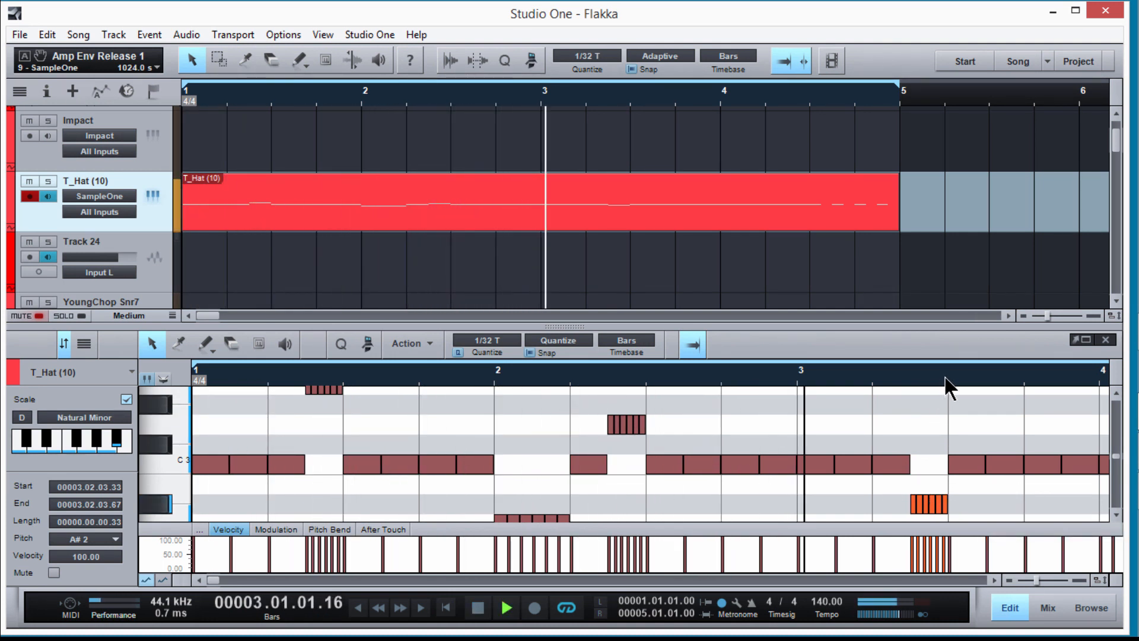
{"action": "left_click_drag", "start_coordinate": [948, 379], "coordinate": [941, 371]}
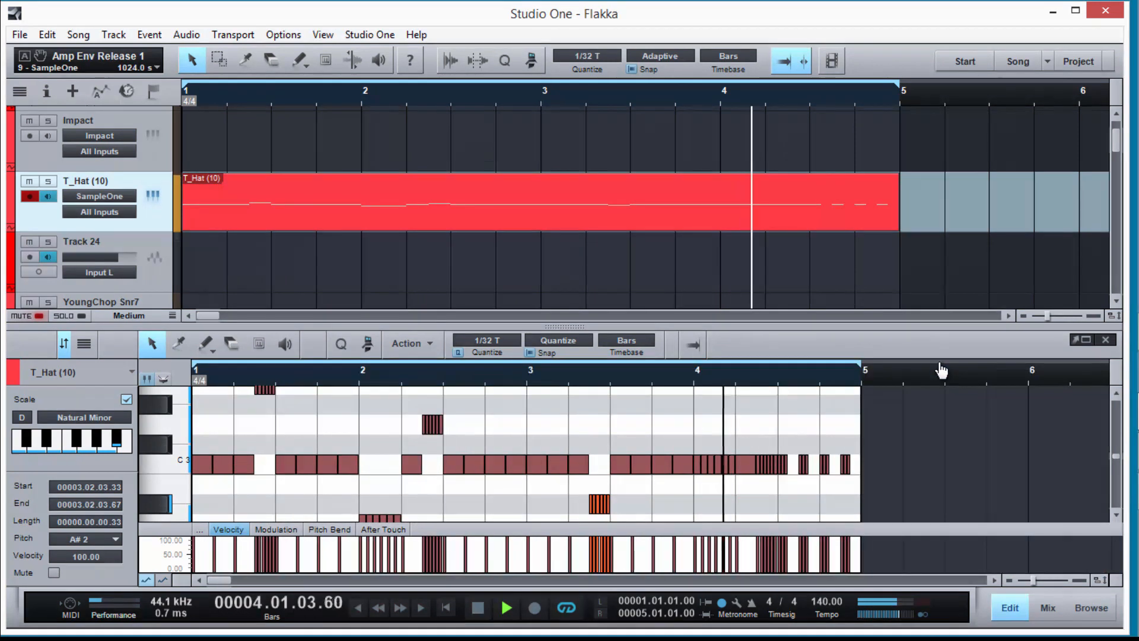
{"action": "key", "text": "space"}
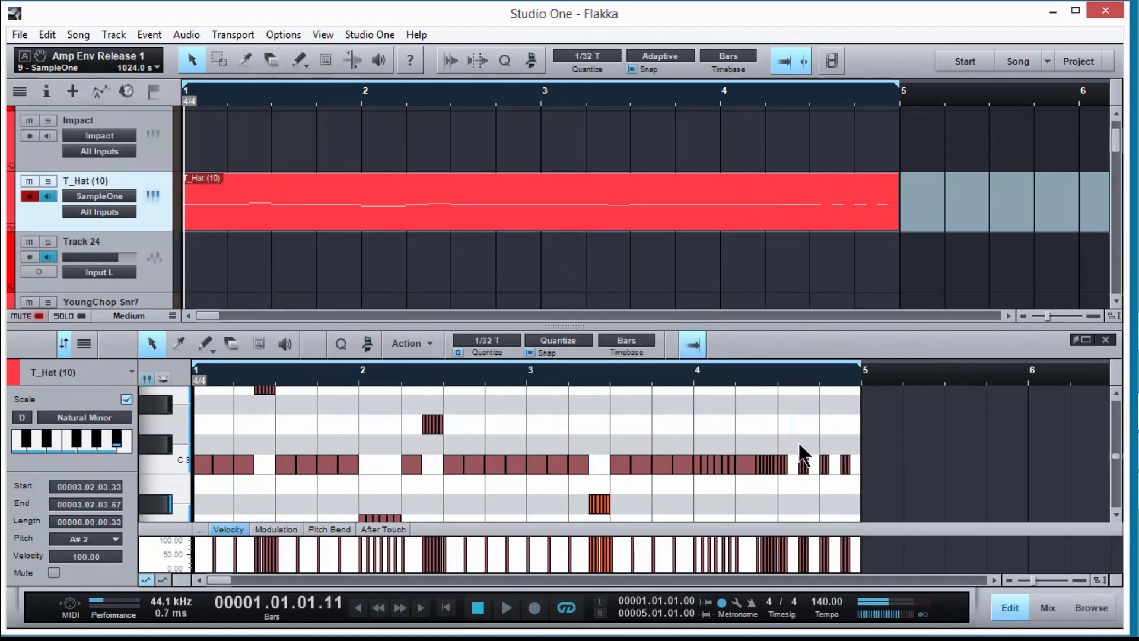
- Transpose the last three triplet groups in bar 4 to D3, A#2 and A2 in order, and play back the pattern from the start
{"action": "left_click", "coordinate": [803, 464], "text": "shift"}
{"action": "left_click_drag", "start_coordinate": [814, 384], "coordinate": [767, 413]}
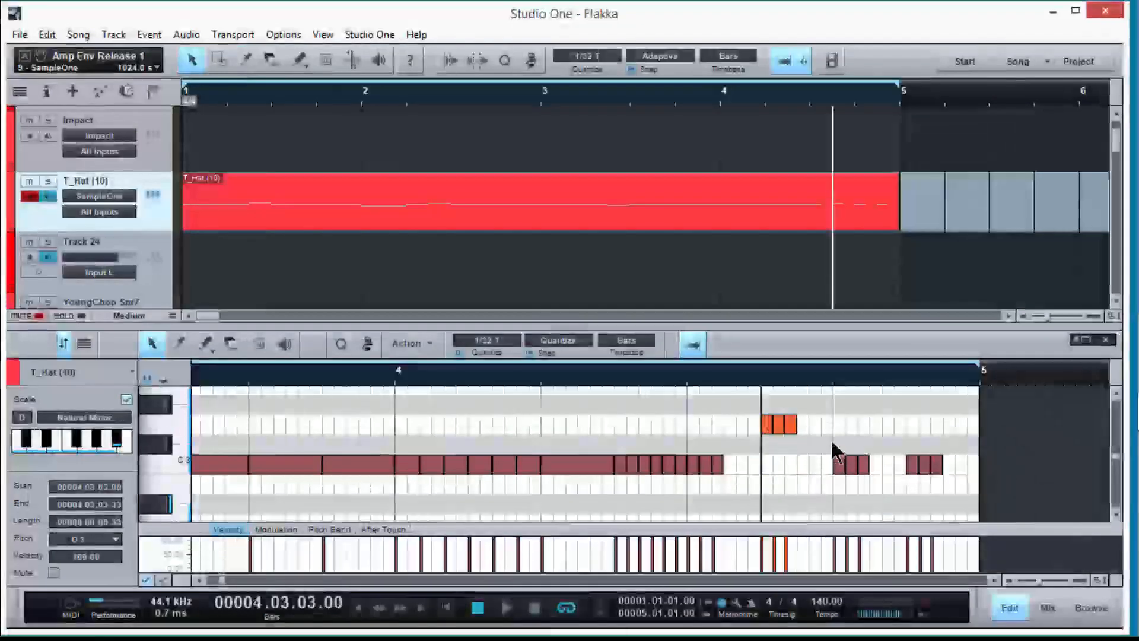
{"action": "left_click", "coordinate": [856, 475]}
{"action": "left_click_drag", "start_coordinate": [855, 474], "coordinate": [842, 503]}
{"action": "left_click_drag", "start_coordinate": [893, 418], "coordinate": [916, 511]}
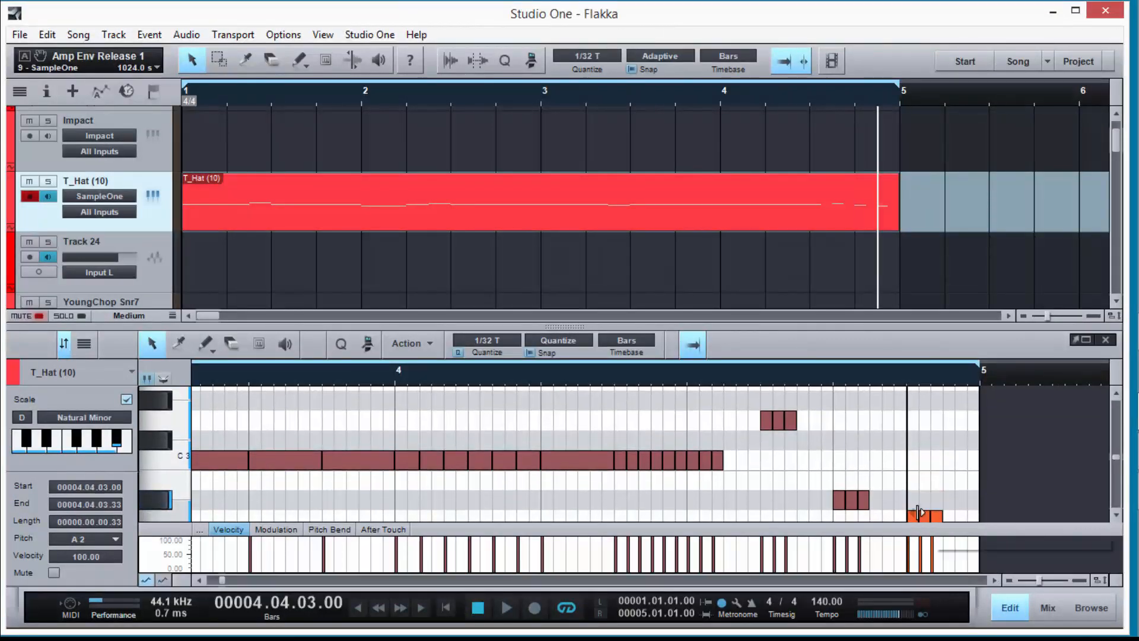
{"action": "key", "text": "space"}
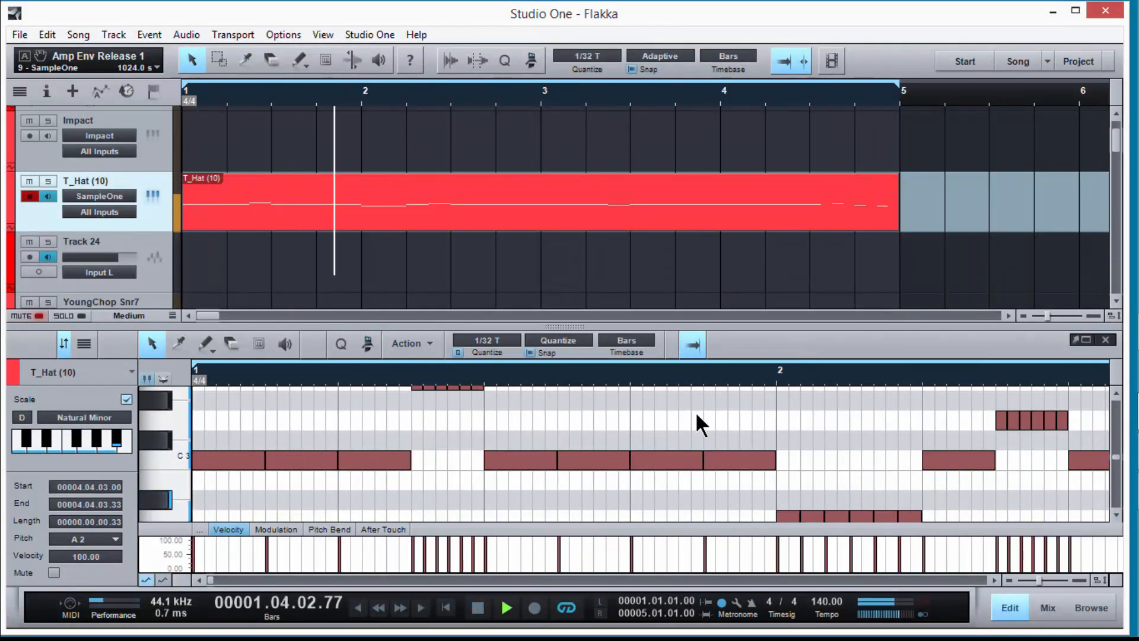
{"action": "left_click_drag", "start_coordinate": [620, 378], "coordinate": [611, 345]}
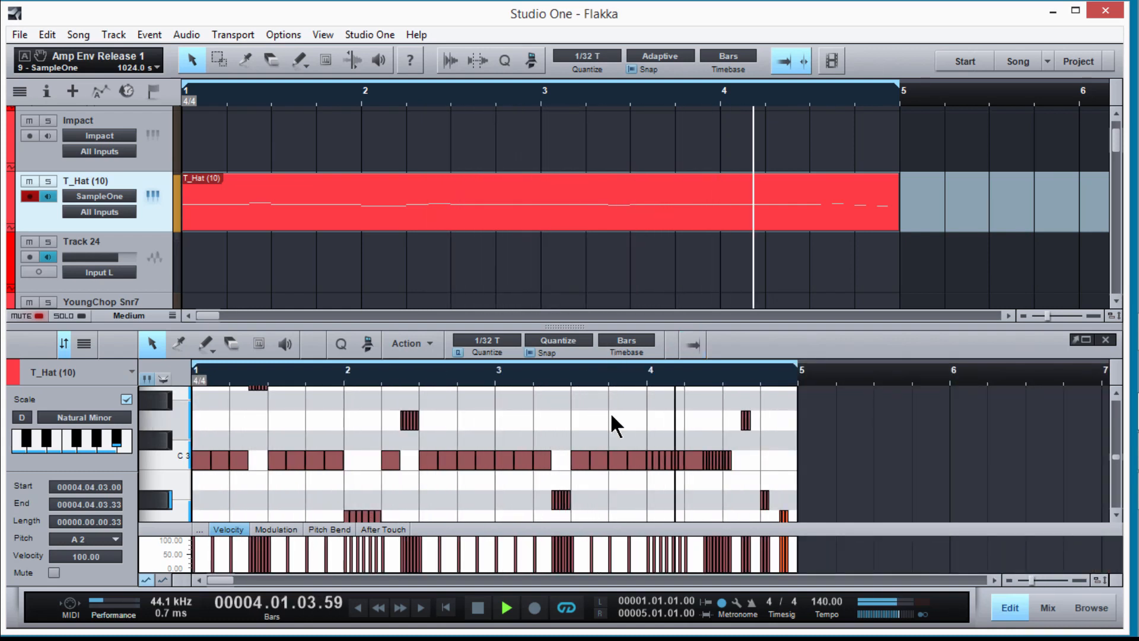
{"action": "key", "text": "space"}
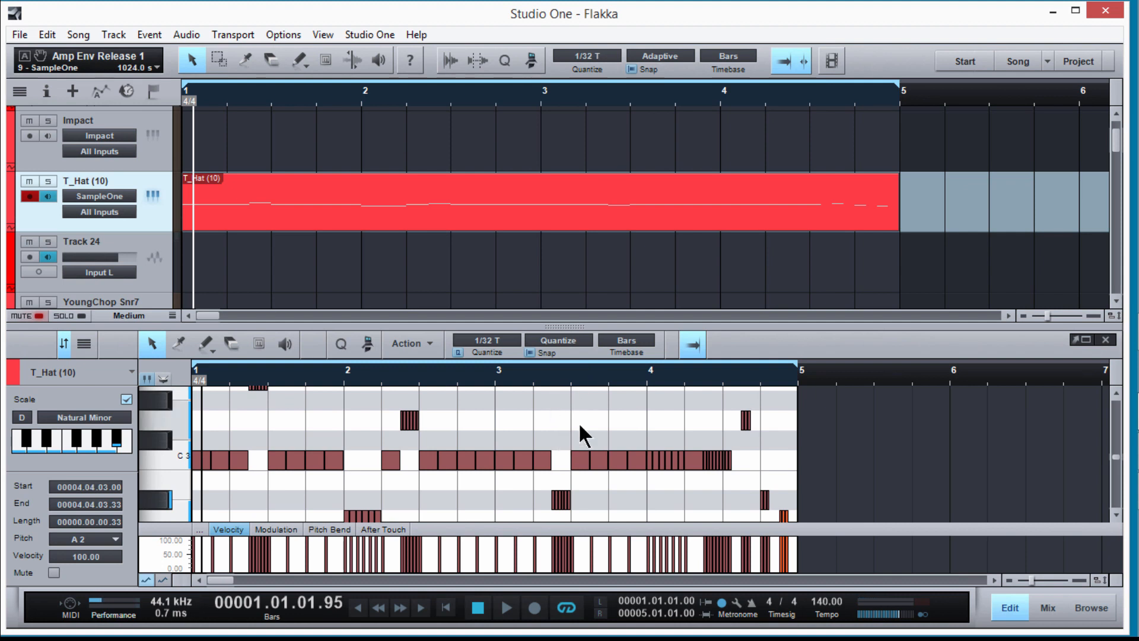
- Inspect the SampleOne instrument of the T_Hat (10) track and view the Pitch Bend lane of its pattern at an enlarged height
{"action": "left_click", "coordinate": [149, 194]}
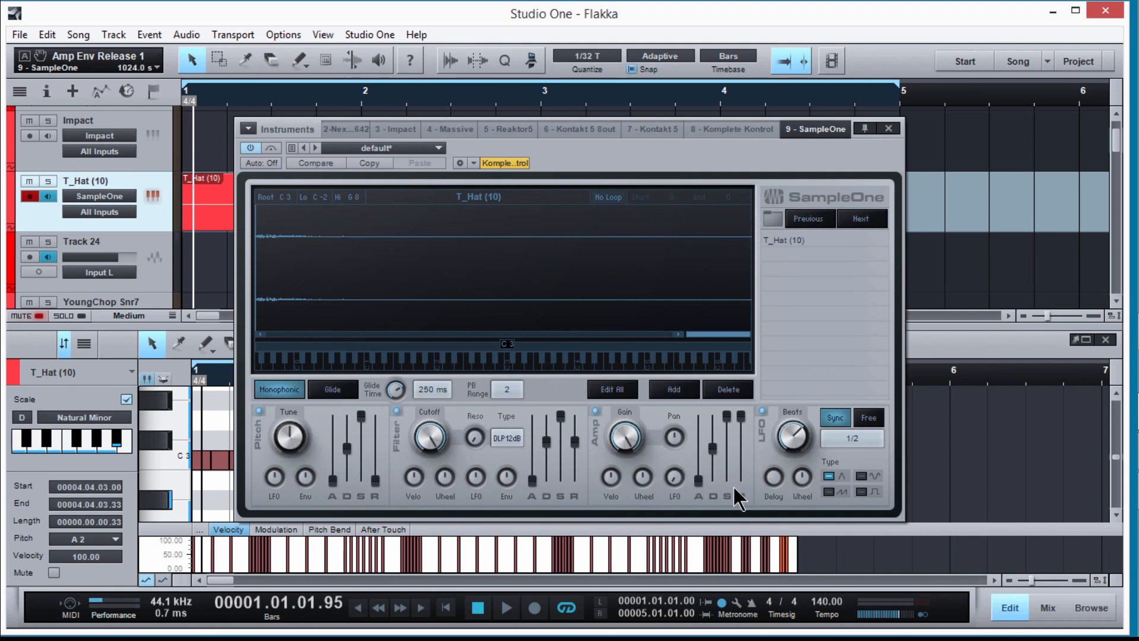
{"action": "left_click", "coordinate": [888, 129]}
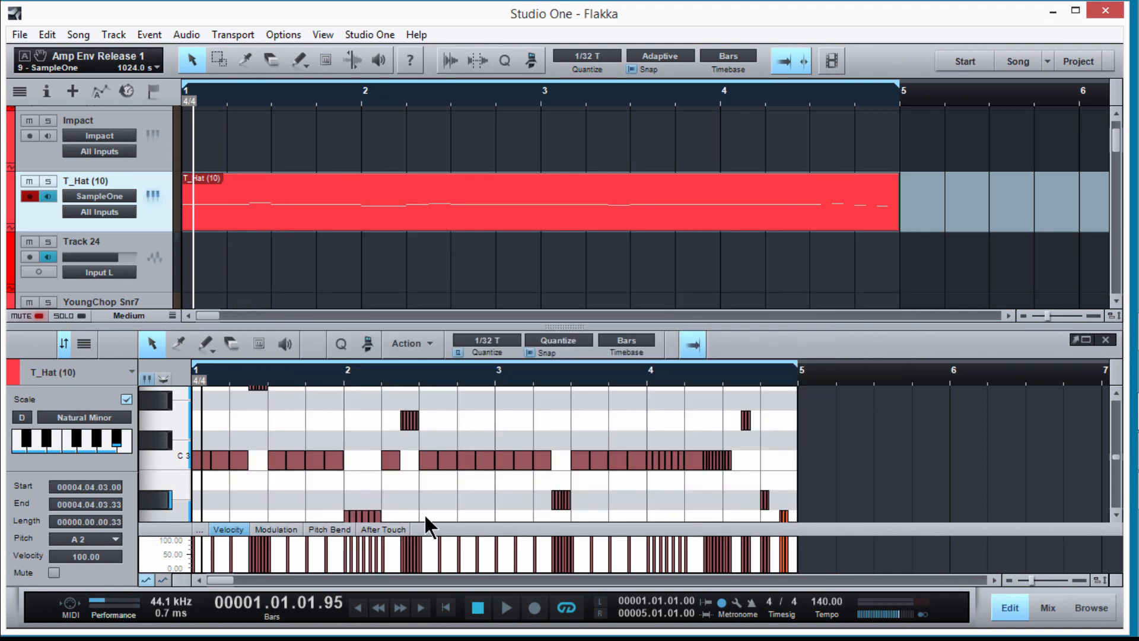
{"action": "left_click", "coordinate": [329, 529]}
{"action": "left_click_drag", "start_coordinate": [466, 532], "coordinate": [387, 393]}
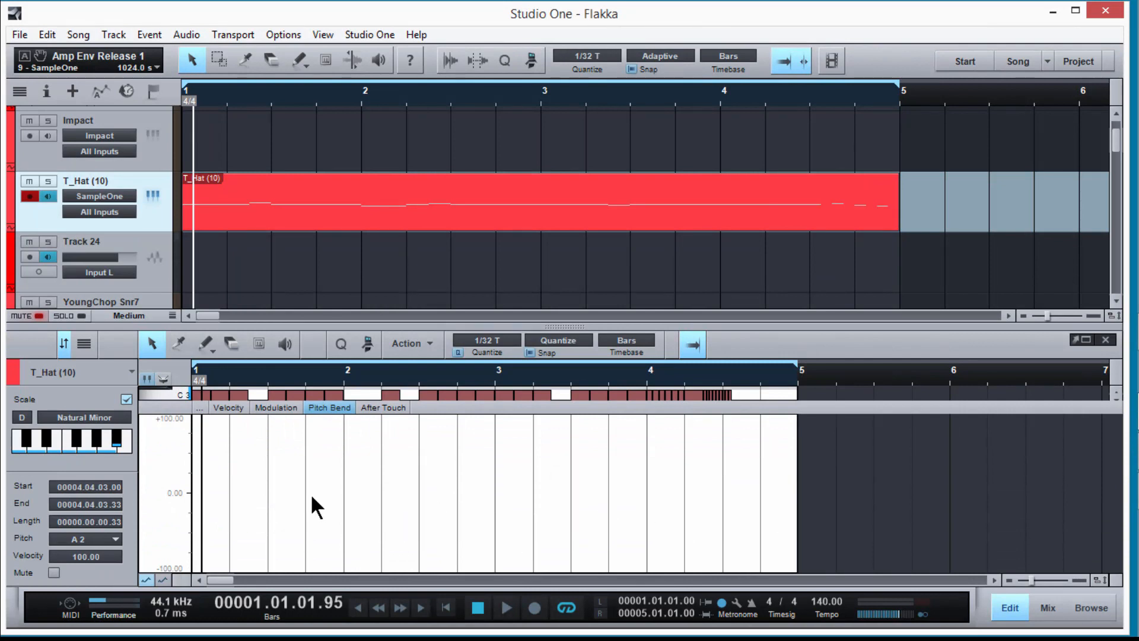
{"action": "left_click_drag", "start_coordinate": [451, 406], "coordinate": [443, 554]}
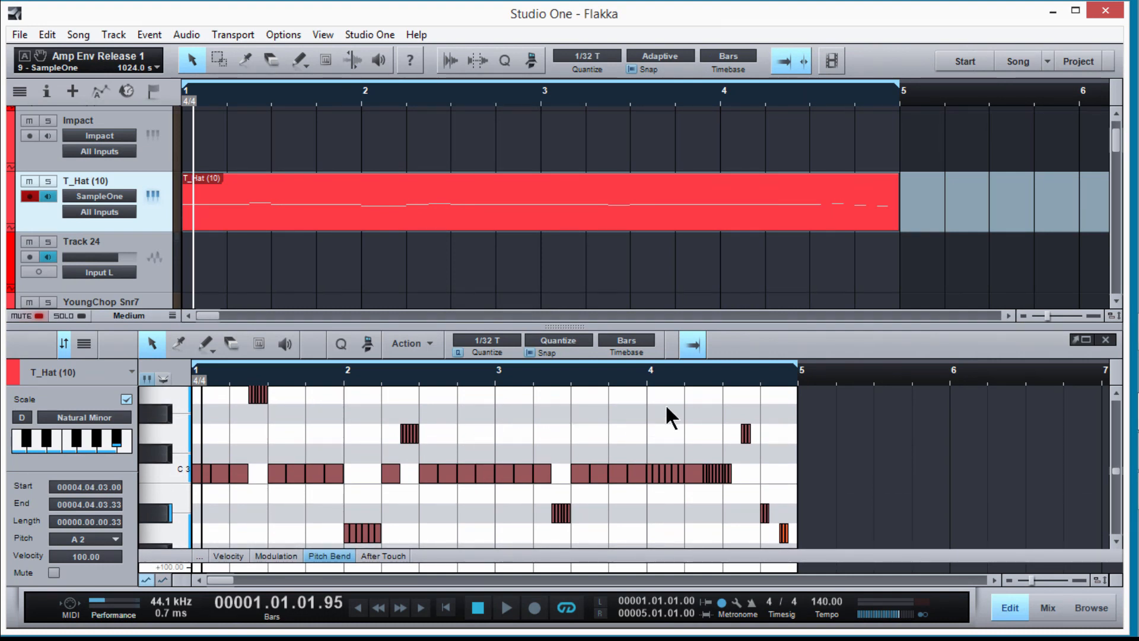
{"action": "left_click_drag", "start_coordinate": [670, 380], "coordinate": [697, 377]}
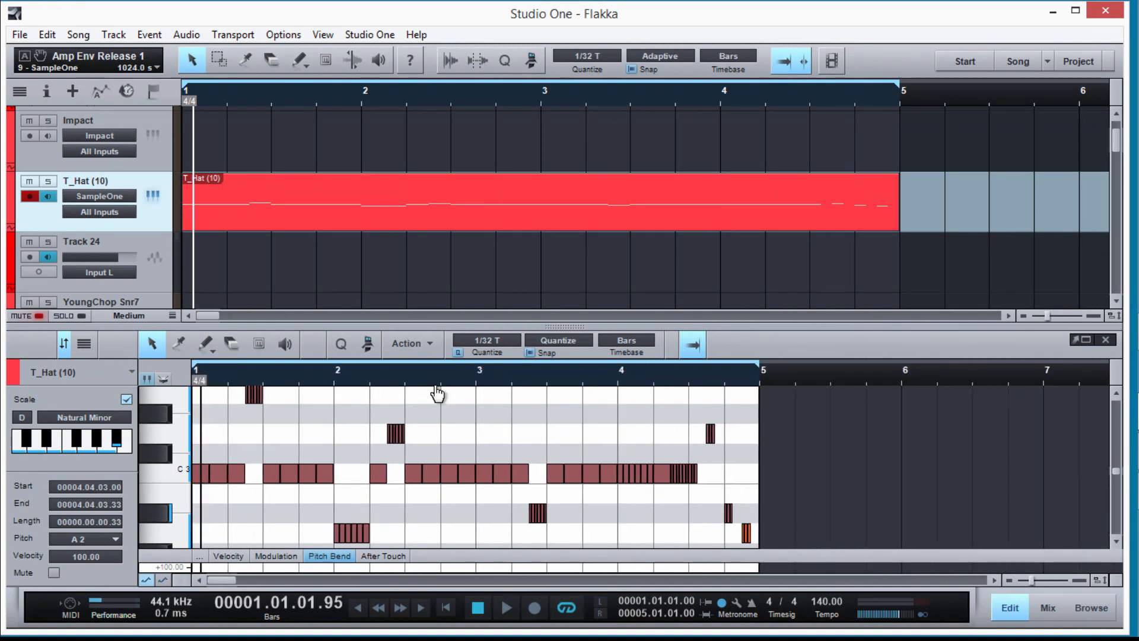
{"action": "mouse_move", "coordinate": [437, 393]}
{"action": "left_mouse_down"}
{"action": "mouse_move", "coordinate": [442, 375]}
{"action": "mouse_move", "coordinate": [442, 390]}
{"action": "left_mouse_up"}
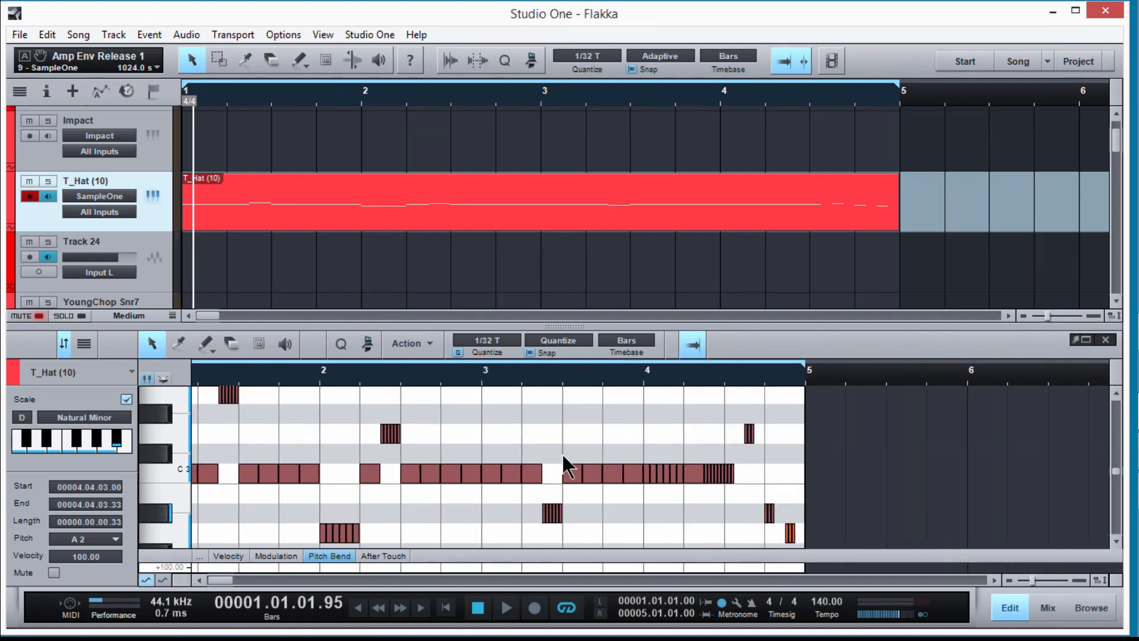